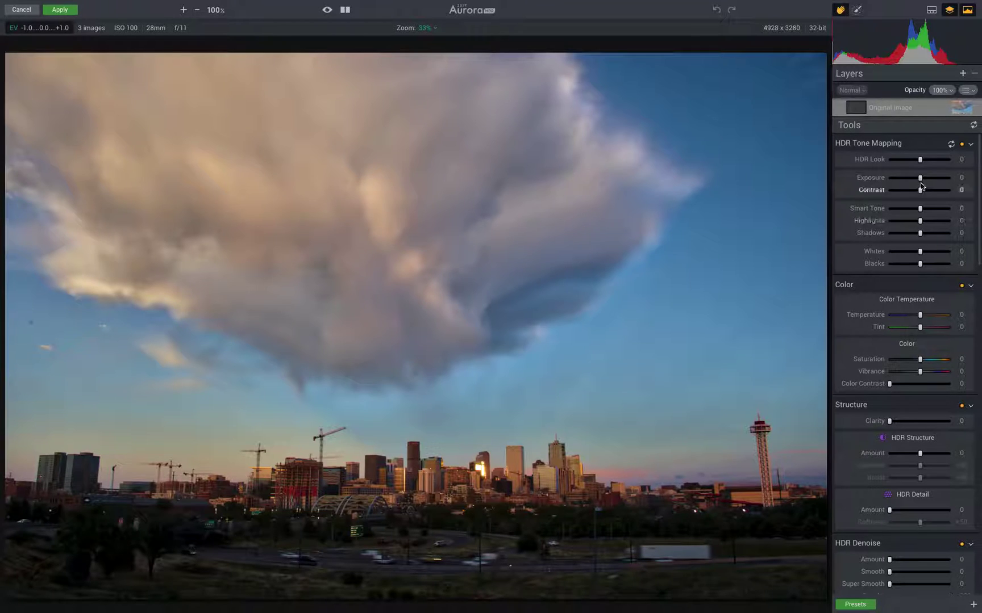
Step: Set the original image's HDR tone mapping to exposure +29, contrast +20 and Smart Tone +37
{"action": "left_click_drag", "start_coordinate": [920, 179], "coordinate": [929, 180]}
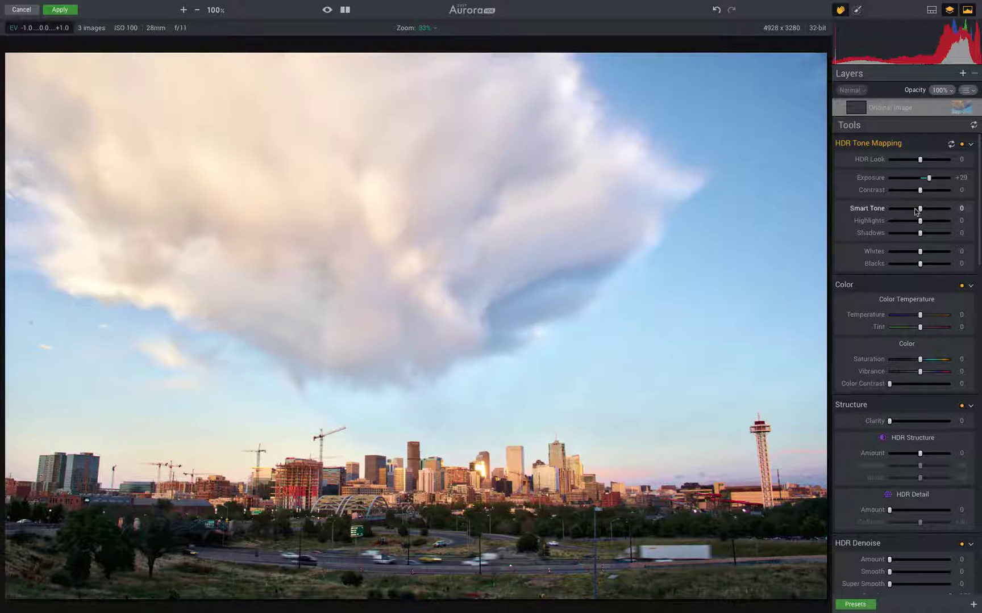
{"action": "left_click_drag", "start_coordinate": [920, 208], "coordinate": [932, 210]}
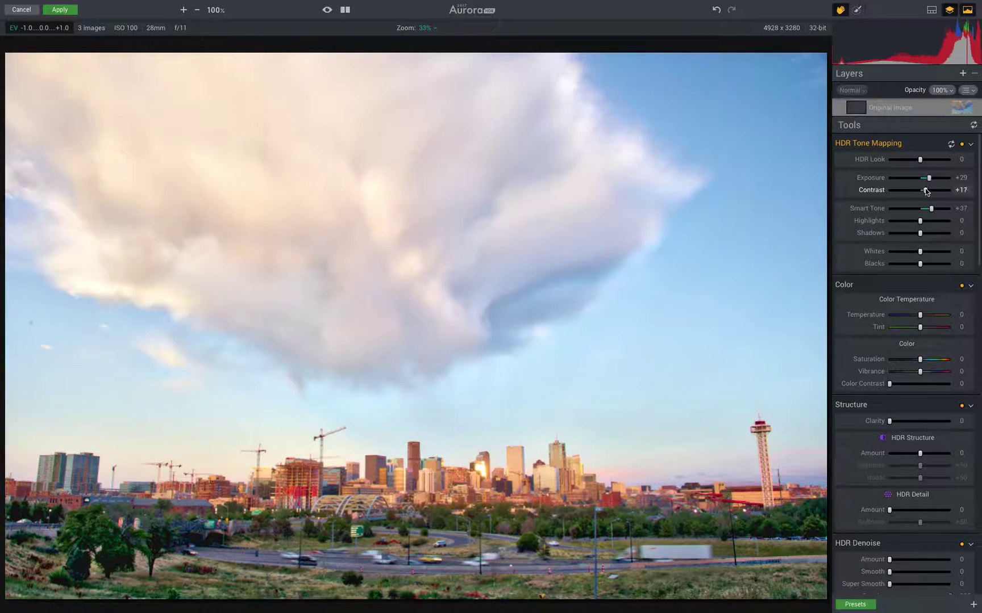
{"action": "scroll", "coordinate": [914, 301], "scroll_direction": "down", "scroll_amount": 4}
{"action": "scroll", "coordinate": [915, 301], "scroll_direction": "down", "scroll_amount": 10}
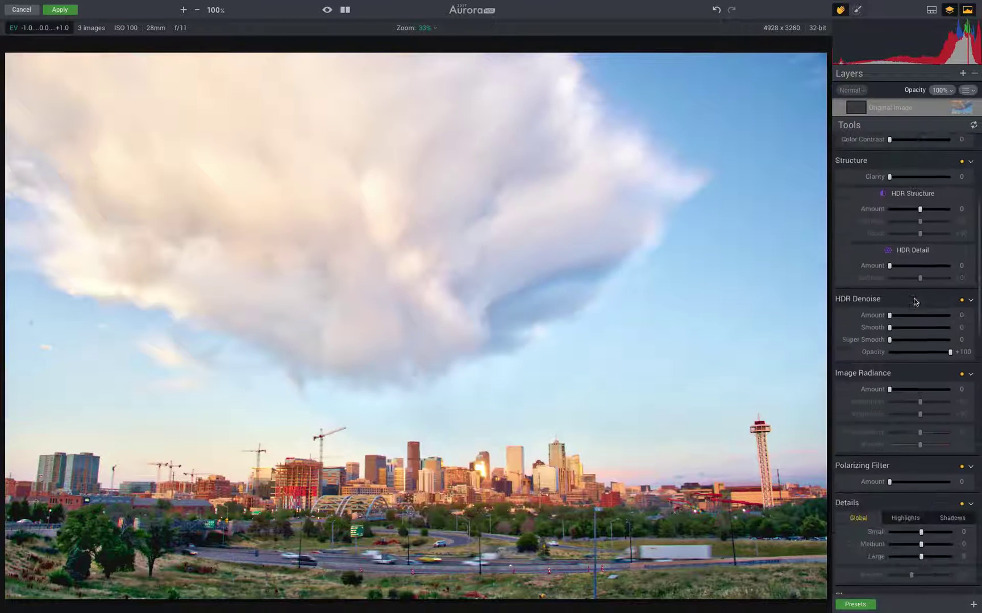
{"action": "scroll", "coordinate": [915, 301], "scroll_direction": "down", "scroll_amount": 10}
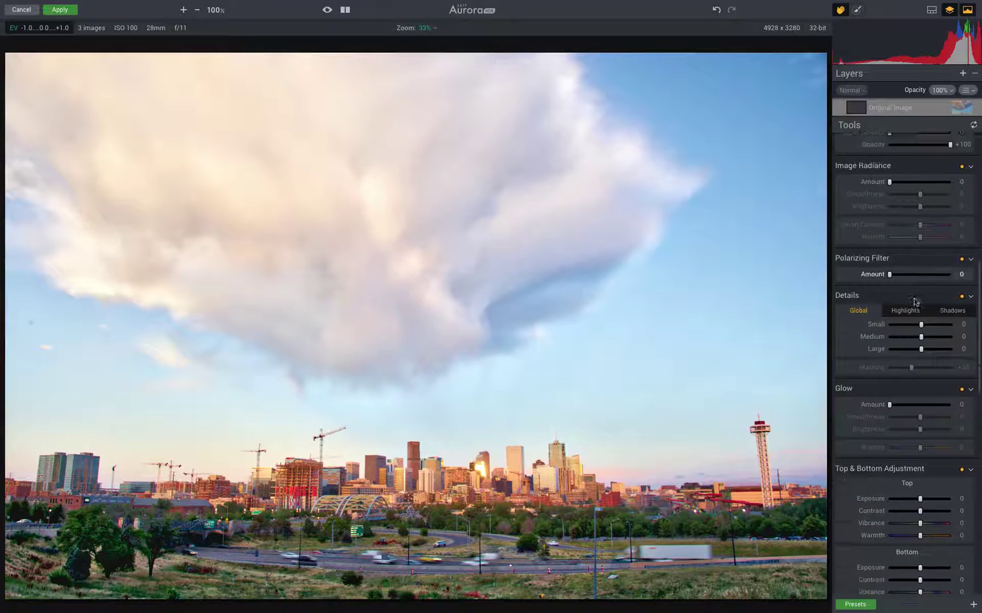
{"action": "scroll", "coordinate": [915, 301], "scroll_direction": "up", "scroll_amount": 20}
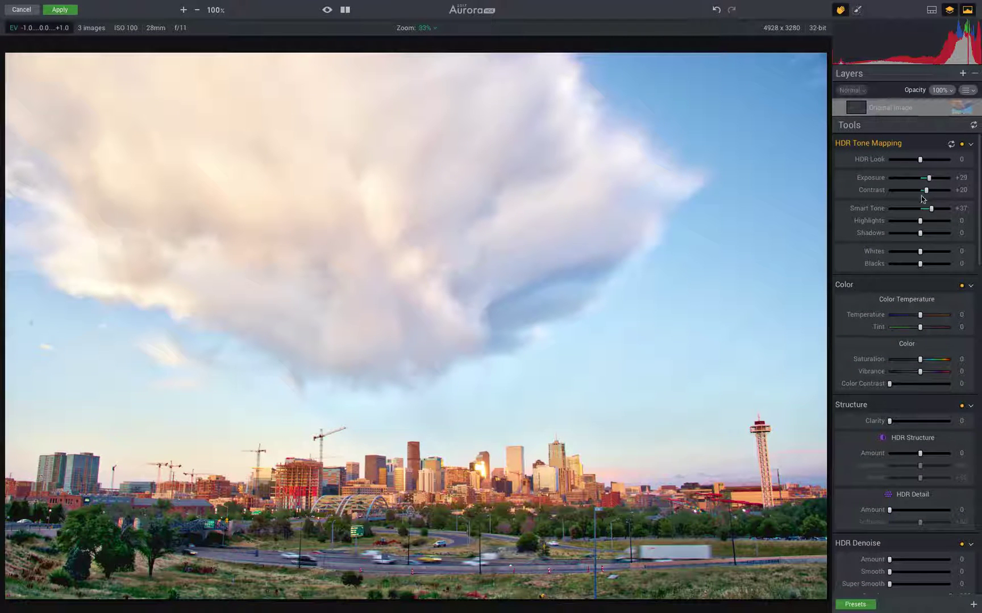
Step: Apply a gradient mask to the original image, flipped and moved down to the skyline so its adjustments affect only the city and foreground
{"action": "left_click", "coordinate": [858, 10]}
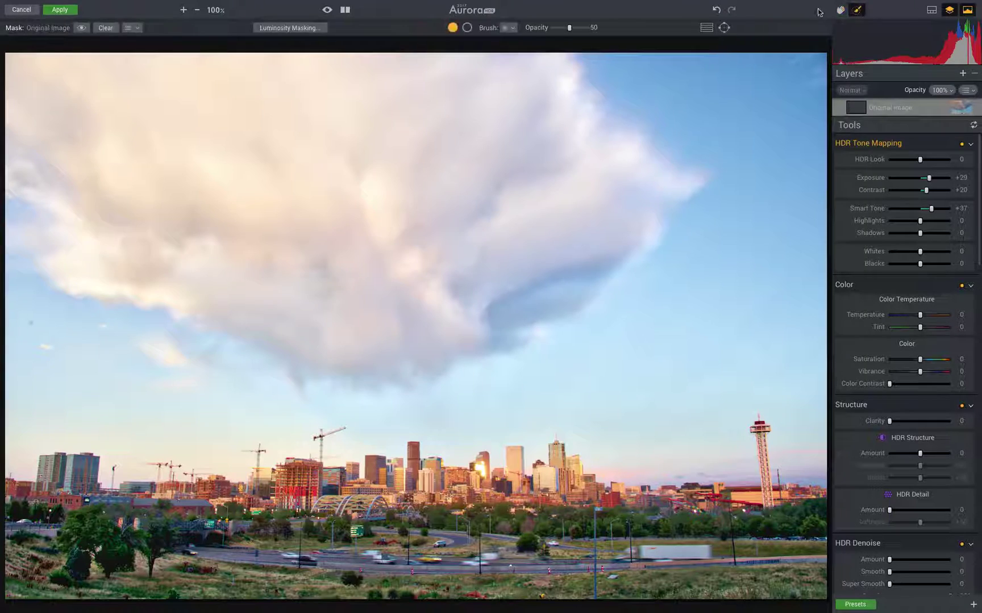
{"action": "left_click", "coordinate": [704, 27]}
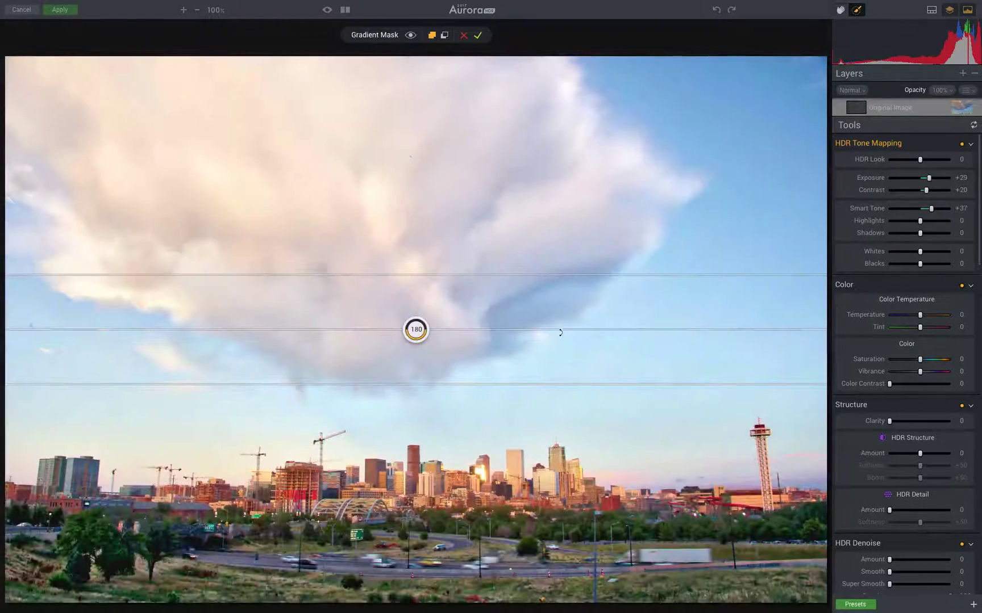
{"action": "left_click_drag", "start_coordinate": [560, 333], "coordinate": [327, 328]}
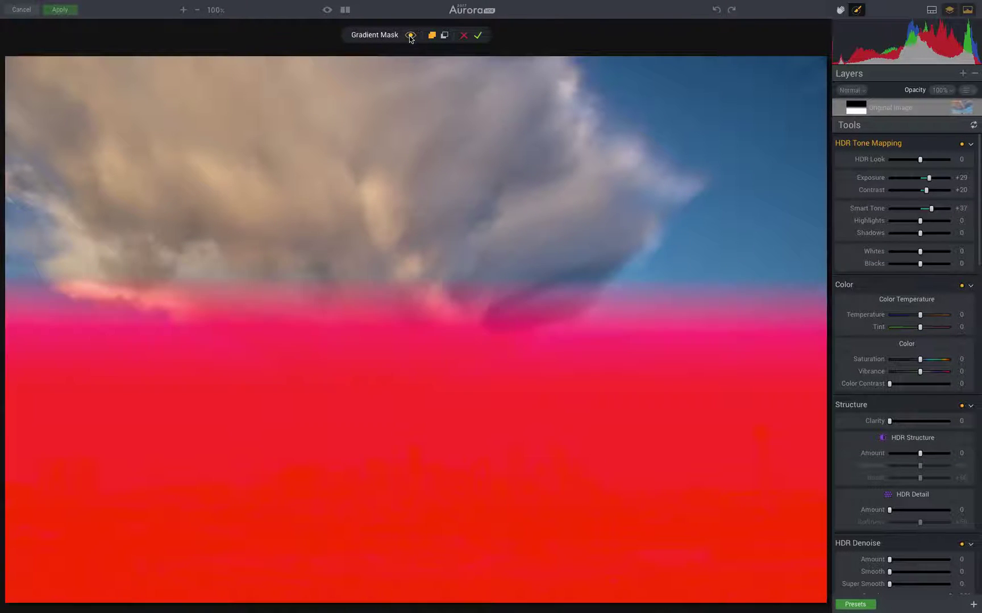
{"action": "left_click", "coordinate": [410, 34]}
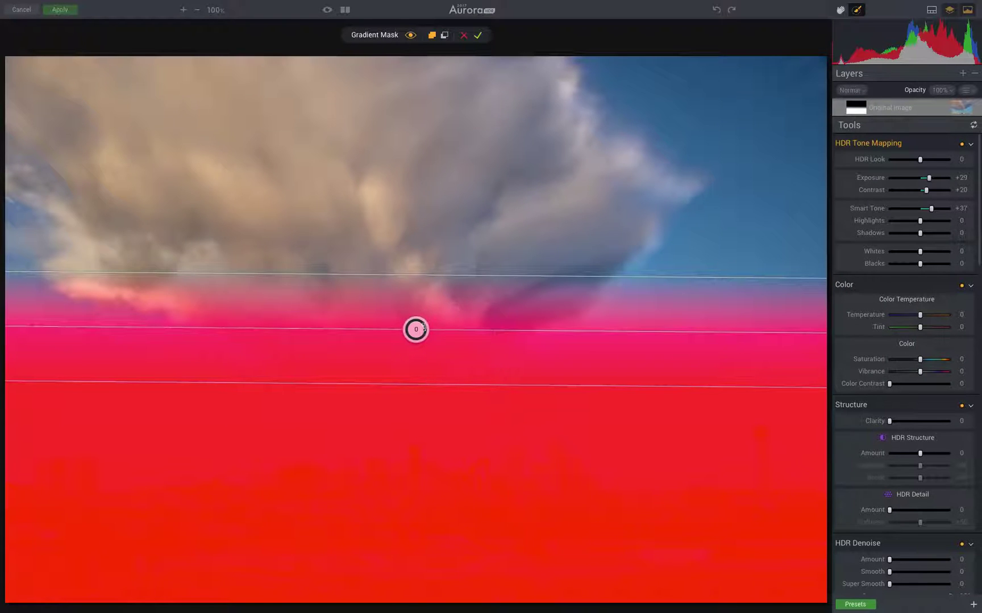
{"action": "left_click_drag", "start_coordinate": [422, 328], "coordinate": [430, 423]}
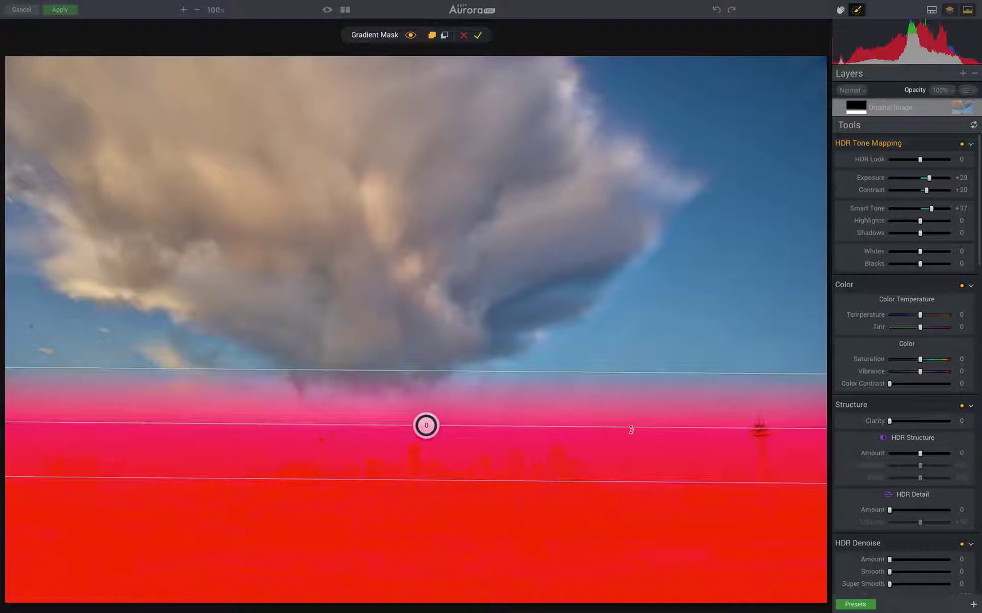
{"action": "left_click", "coordinate": [476, 36]}
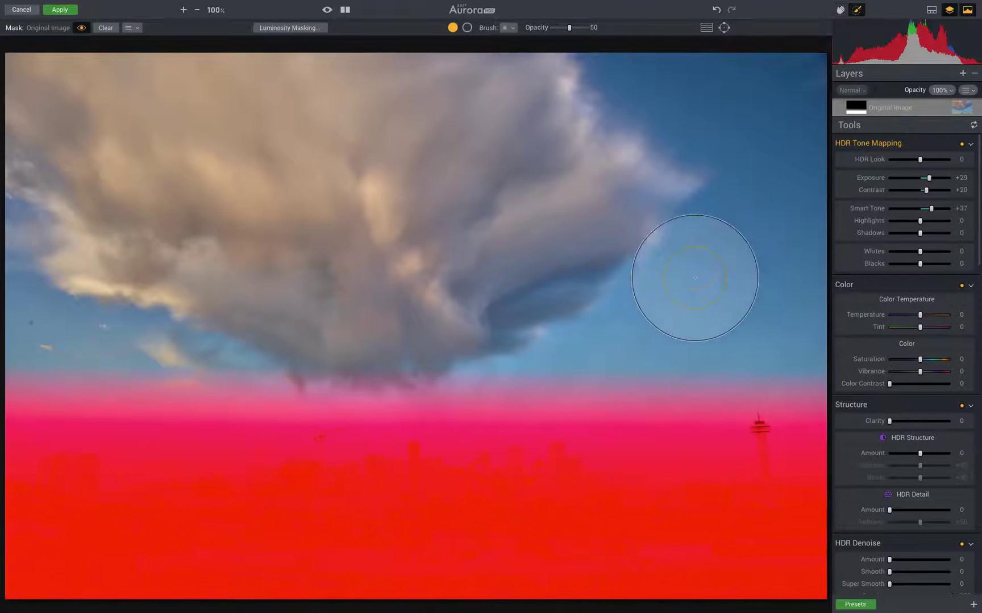
{"action": "left_click", "coordinate": [840, 21]}
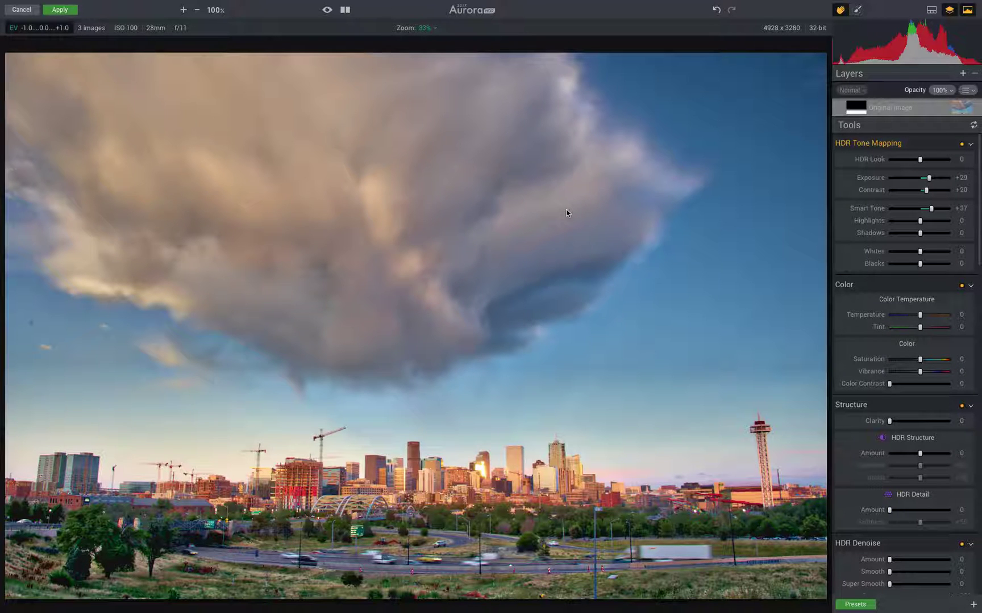
Step: Add the HDR bracket HDR Frame 1 (EV 0.0) as a new layer above the original image
{"action": "left_click", "coordinate": [963, 73]}
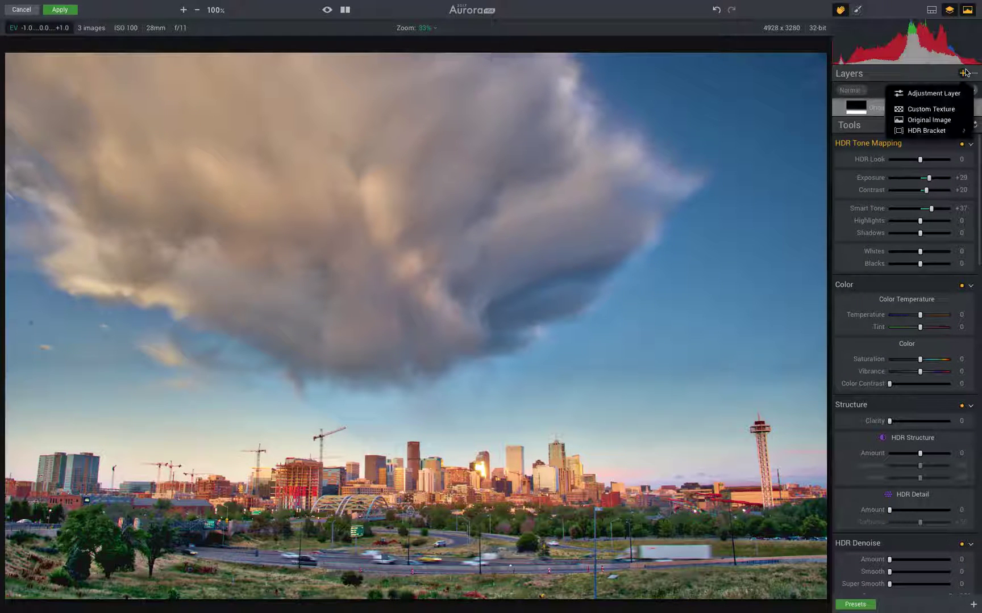
{"action": "mouse_move", "coordinate": [930, 133]}
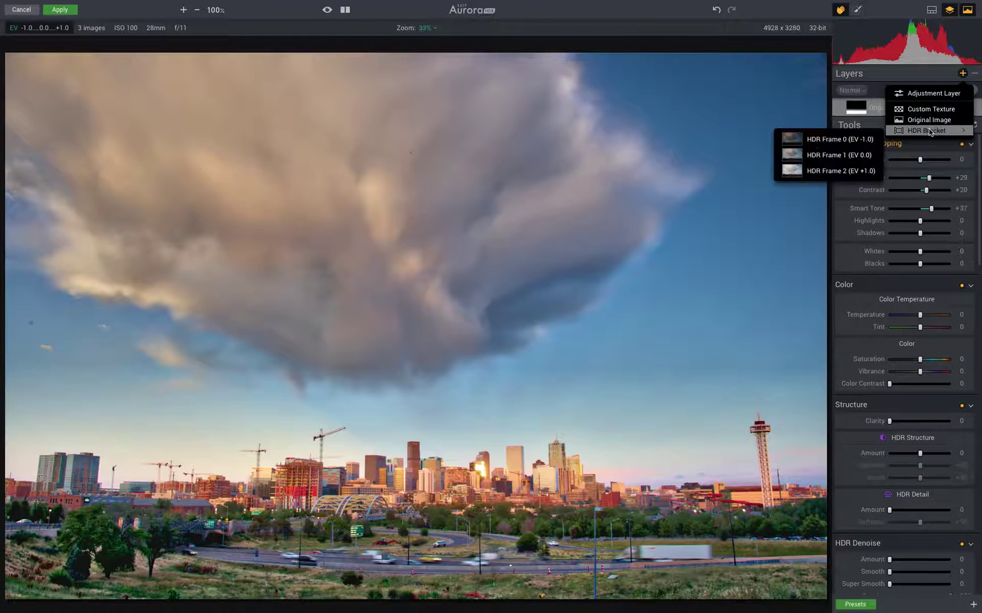
{"action": "left_click", "coordinate": [856, 160]}
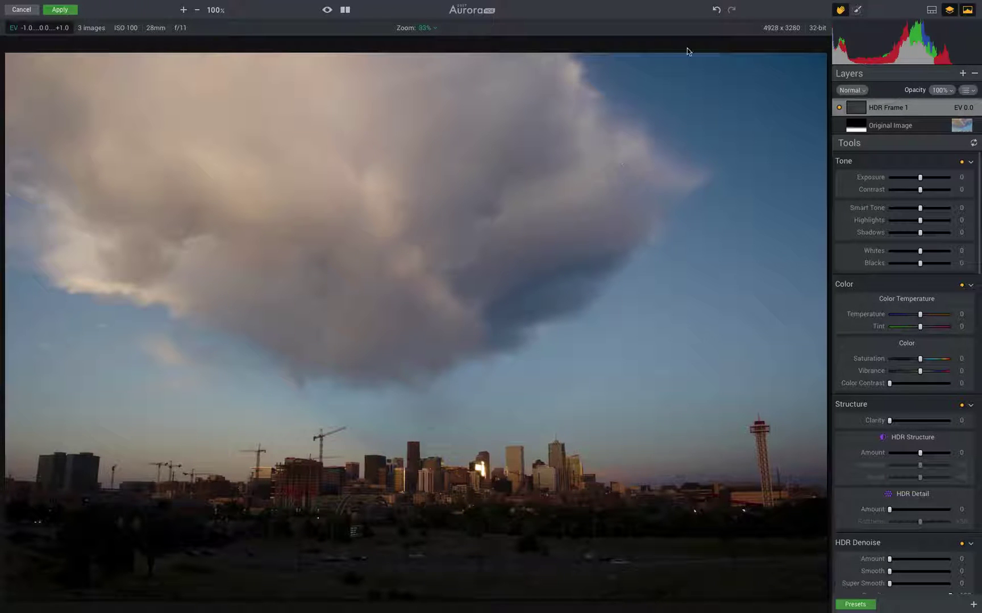
Step: Place a gradient mask on the HDR Frame 1 layer, moved down to just above the skyline, and check its sky coverage with the mask overlay
{"action": "left_click", "coordinate": [858, 11]}
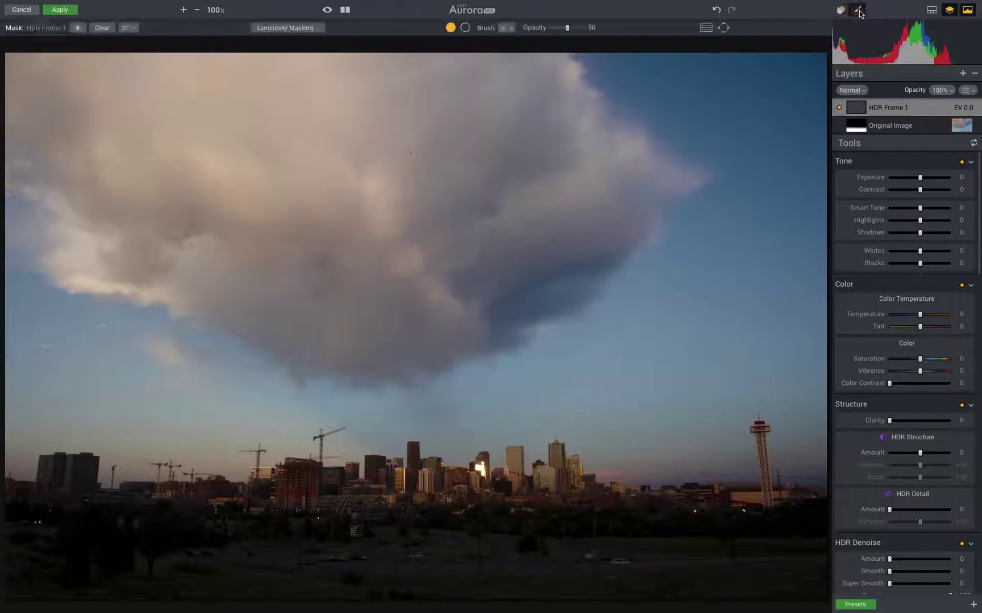
{"action": "left_click", "coordinate": [705, 27]}
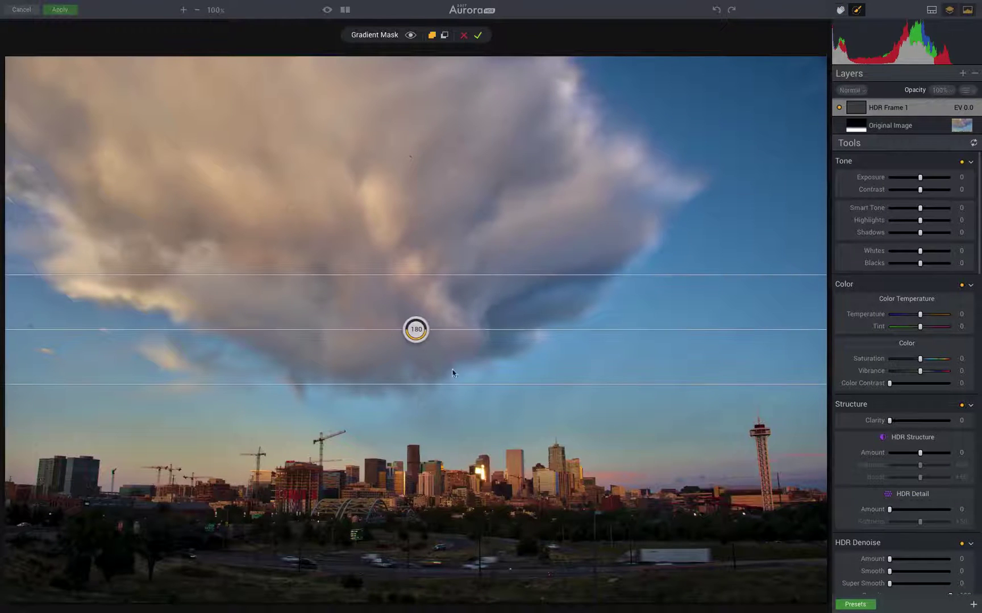
{"action": "left_click_drag", "start_coordinate": [416, 331], "coordinate": [408, 408]}
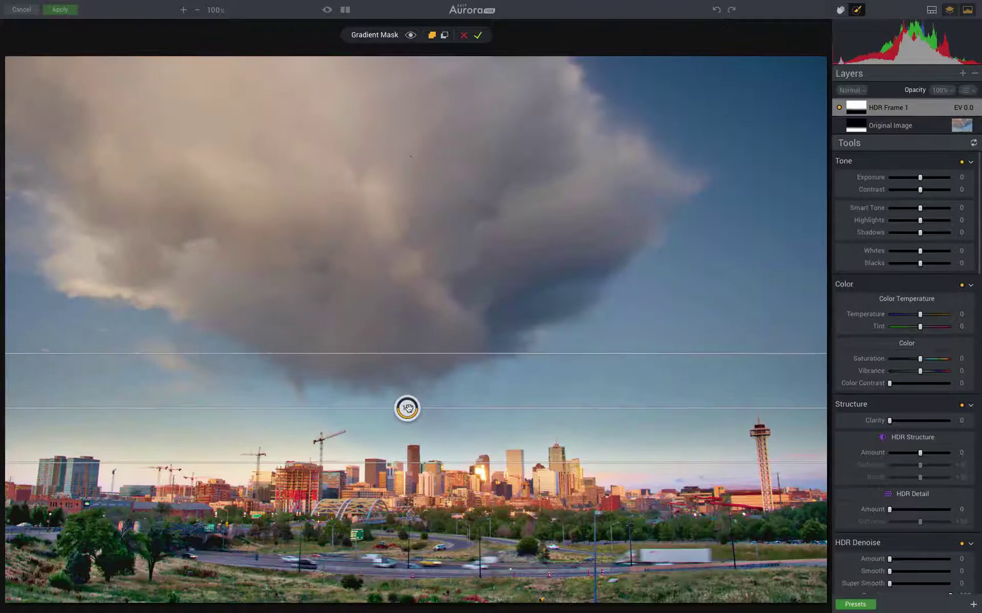
{"action": "left_click", "coordinate": [410, 36]}
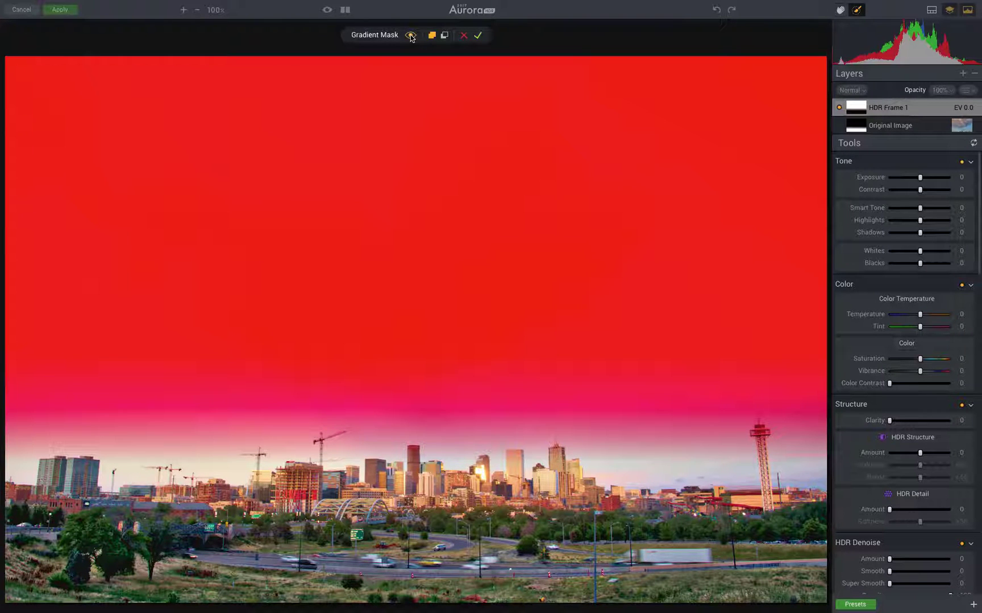
{"action": "left_click", "coordinate": [410, 35]}
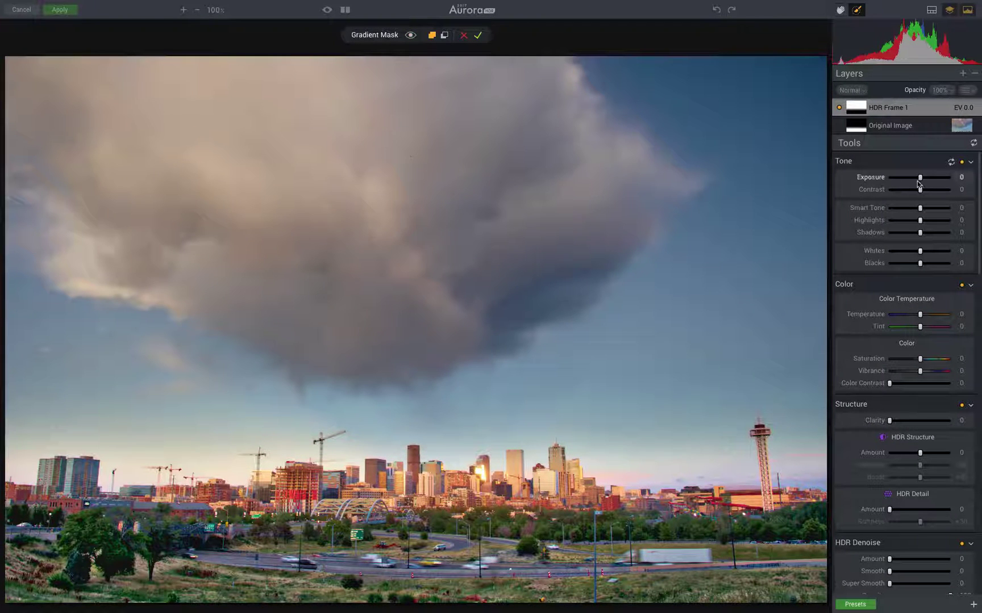
Step: Set the HDR Frame 1 layer's exposure to +17 and contrast to +31, and try some clarity before returning it to 0
{"action": "left_click_drag", "start_coordinate": [922, 178], "coordinate": [927, 179]}
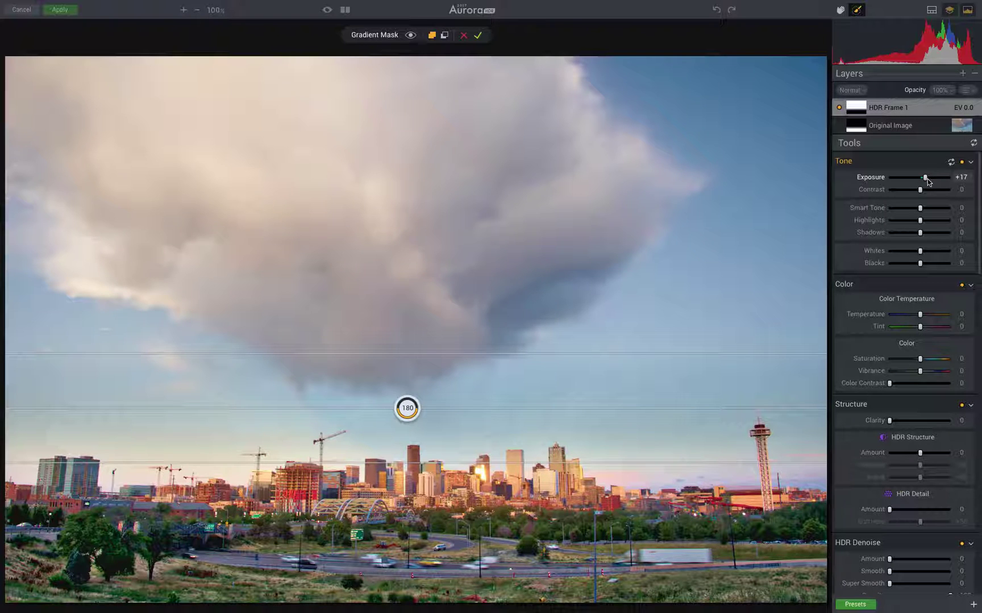
{"action": "left_click_drag", "start_coordinate": [919, 190], "coordinate": [932, 192]}
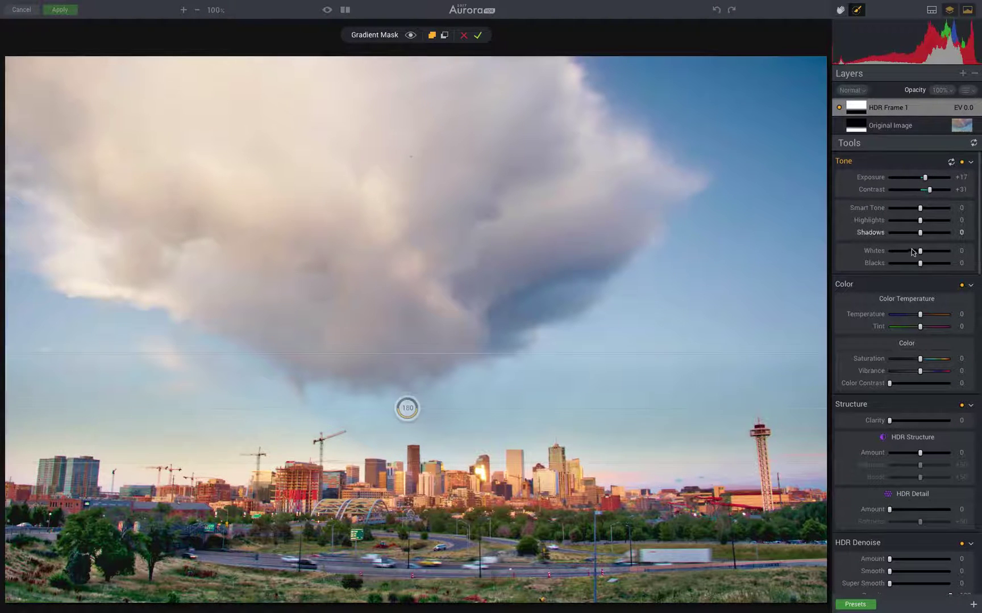
{"action": "scroll", "coordinate": [909, 256], "scroll_direction": "down", "scroll_amount": 5}
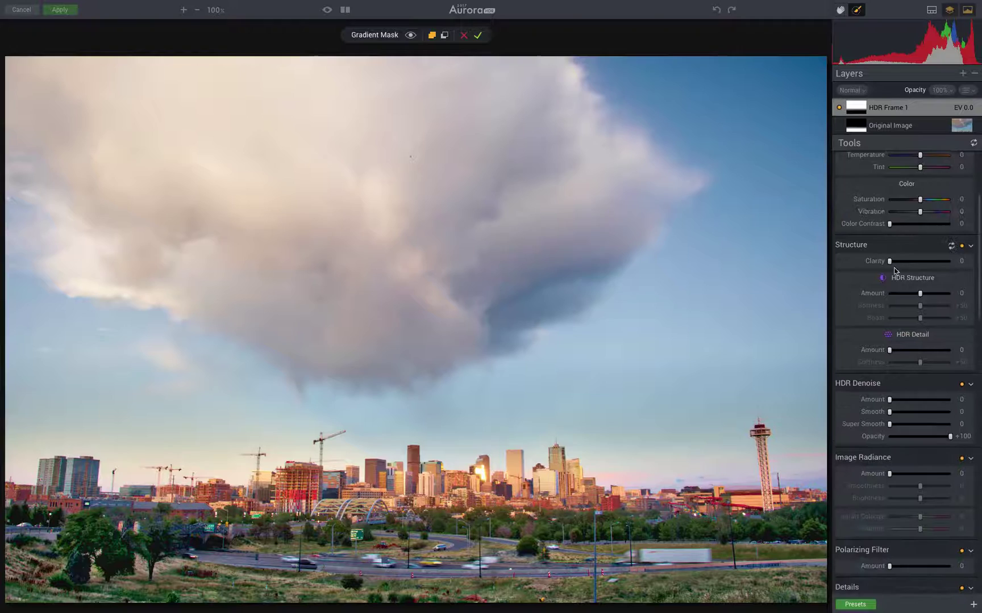
{"action": "mouse_move", "coordinate": [890, 261]}
{"action": "left_mouse_down"}
{"action": "mouse_move", "coordinate": [917, 263]}
{"action": "mouse_move", "coordinate": [881, 264]}
{"action": "left_mouse_up"}
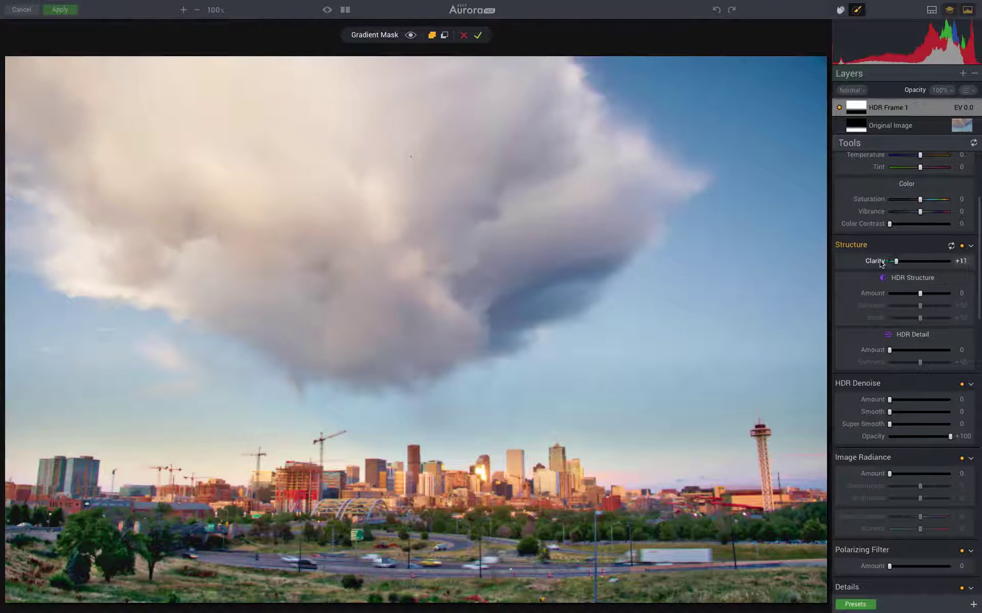
Step: Set the Image Radiance amount to +21 and the Glow amount to +16 on the HDR Frame 1 layer
{"action": "scroll", "coordinate": [875, 366], "scroll_direction": "down", "scroll_amount": 3}
{"action": "scroll", "coordinate": [875, 366], "scroll_direction": "down", "scroll_amount": 4}
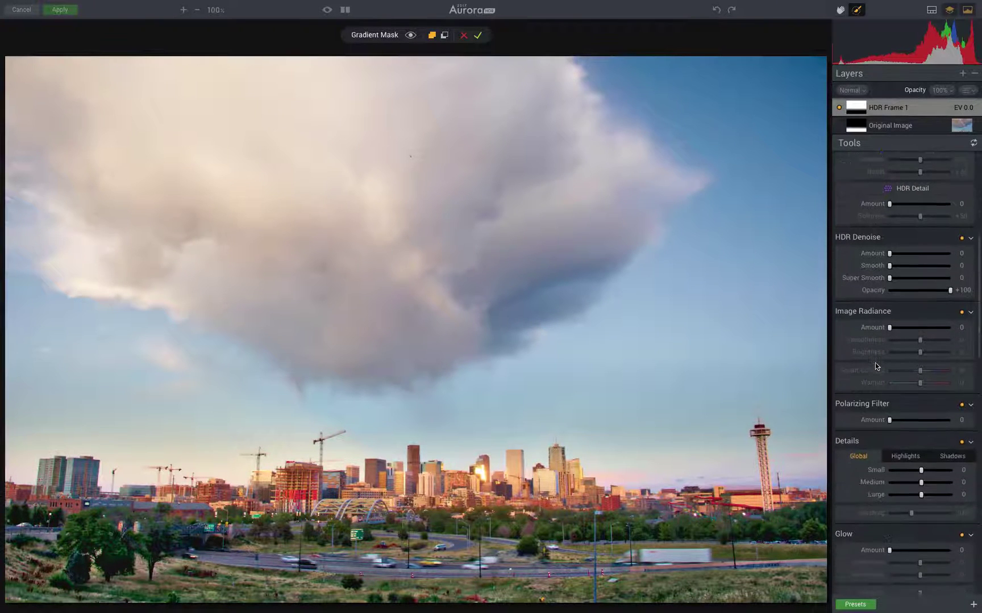
{"action": "left_click_drag", "start_coordinate": [889, 290], "coordinate": [902, 290]}
{"action": "scroll", "coordinate": [899, 345], "scroll_direction": "down", "scroll_amount": 3}
{"action": "scroll", "coordinate": [890, 365], "scroll_direction": "down", "scroll_amount": 4}
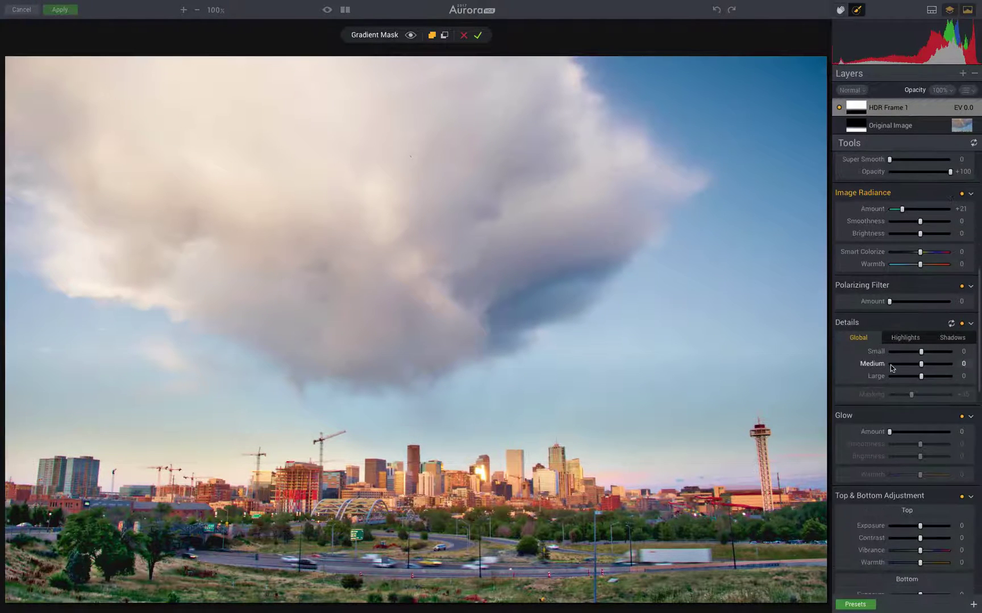
{"action": "left_click_drag", "start_coordinate": [890, 350], "coordinate": [900, 350]}
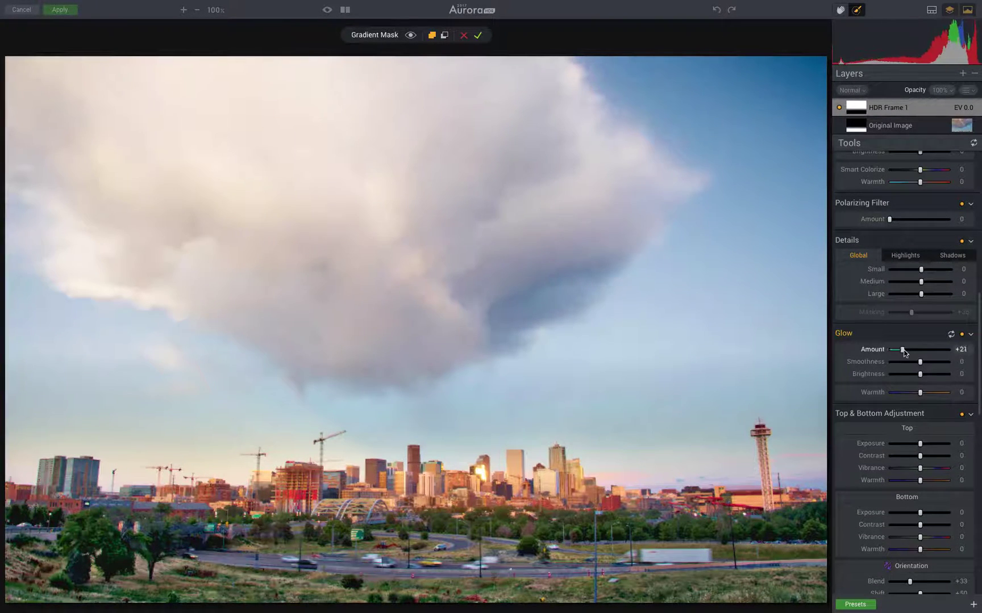
Step: Set the Polarizing Filter amount to +7 for the sky and accept the gradient mask on the HDR Frame 1 layer
{"action": "scroll", "coordinate": [908, 263], "scroll_direction": "up", "scroll_amount": 1}
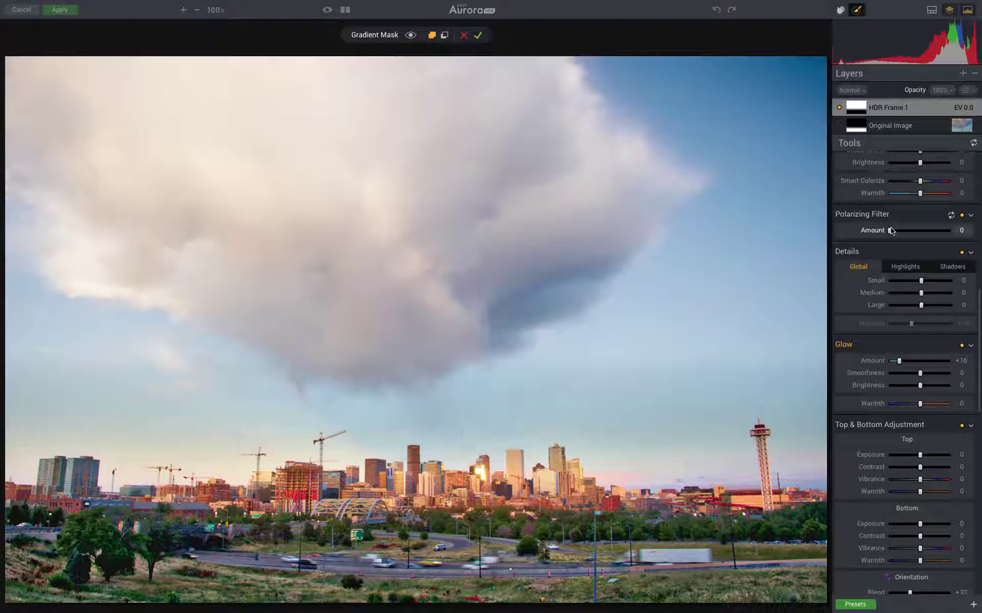
{"action": "left_click_drag", "start_coordinate": [891, 230], "coordinate": [911, 242]}
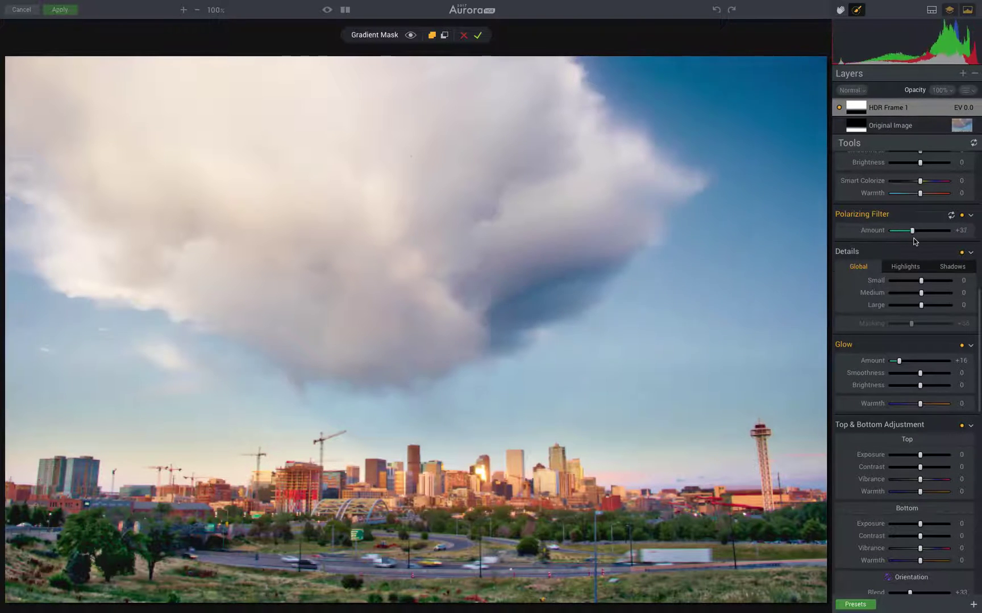
{"action": "mouse_move", "coordinate": [911, 231]}
{"action": "left_mouse_down"}
{"action": "mouse_move", "coordinate": [920, 231]}
{"action": "mouse_move", "coordinate": [894, 232]}
{"action": "left_mouse_up"}
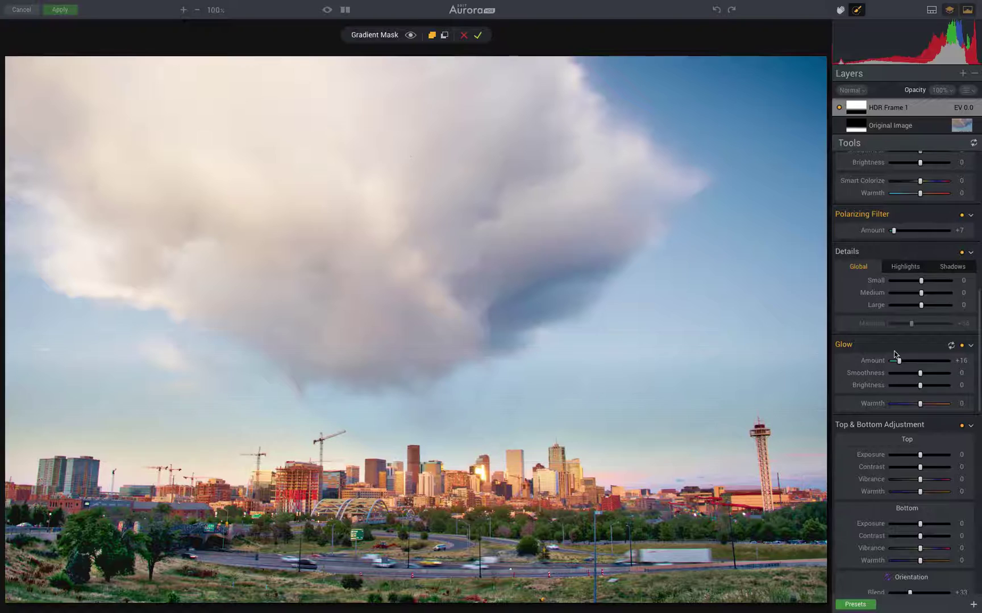
{"action": "scroll", "coordinate": [908, 202], "scroll_direction": "up", "scroll_amount": 3}
{"action": "scroll", "coordinate": [909, 196], "scroll_direction": "up", "scroll_amount": 2}
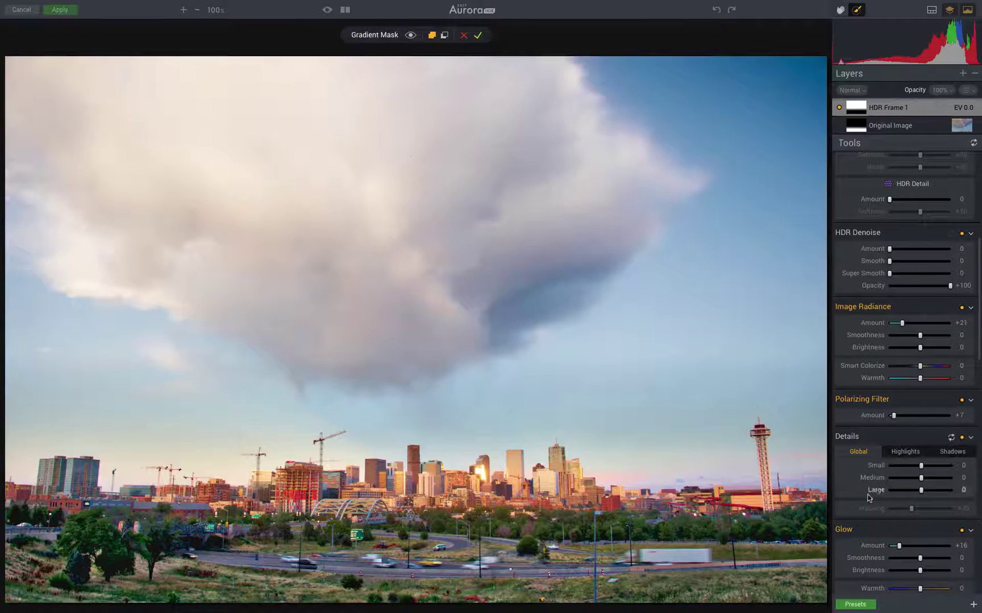
{"action": "scroll", "coordinate": [868, 498], "scroll_direction": "up", "scroll_amount": 5}
{"action": "left_click", "coordinate": [477, 35]}
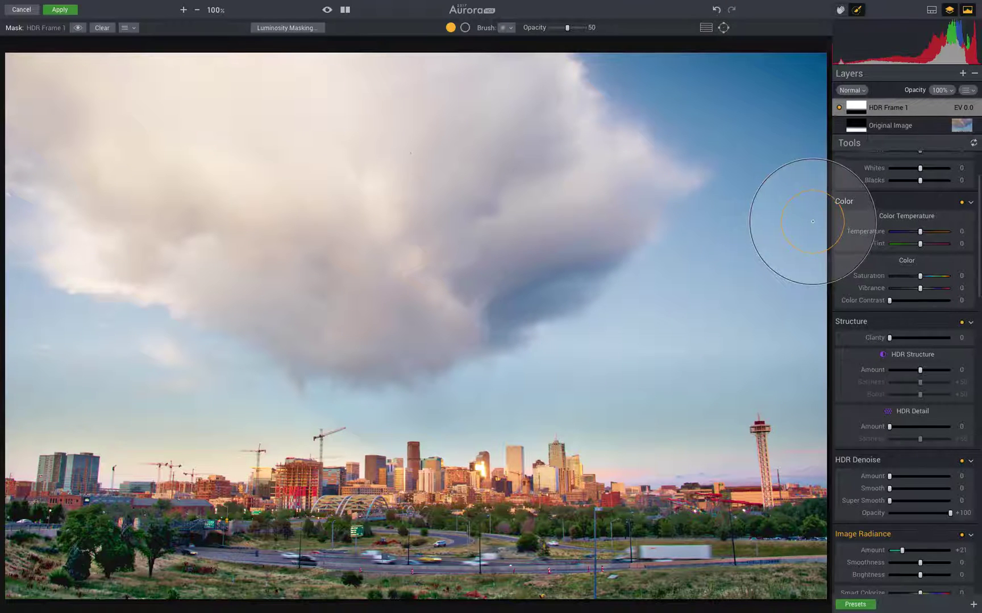
Step: Add an adjustment layer above HDR Frame 1 and bring up the histogram's zones for creating a luminosity mask
{"action": "left_click", "coordinate": [964, 73]}
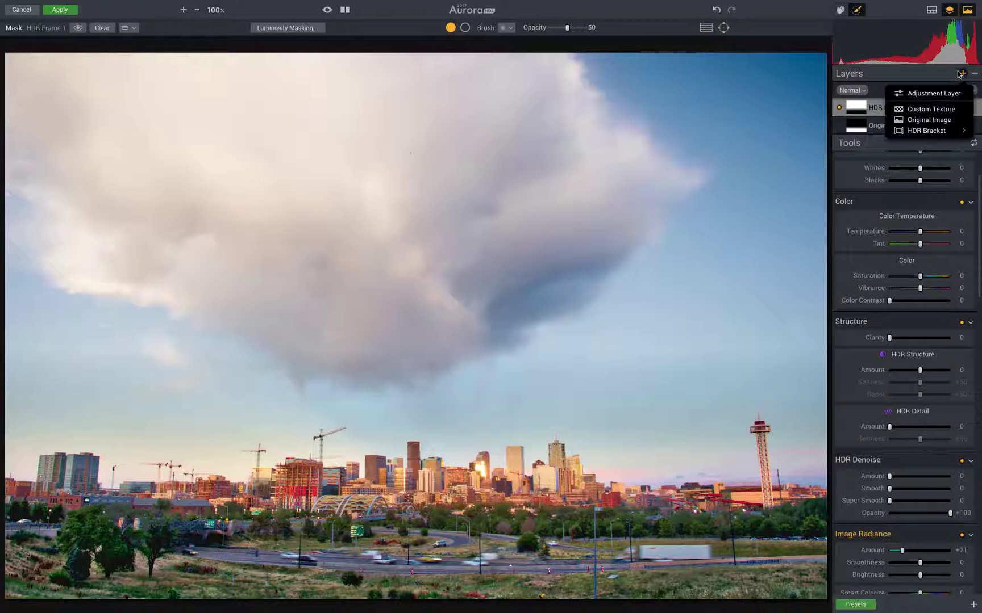
{"action": "left_click", "coordinate": [942, 93]}
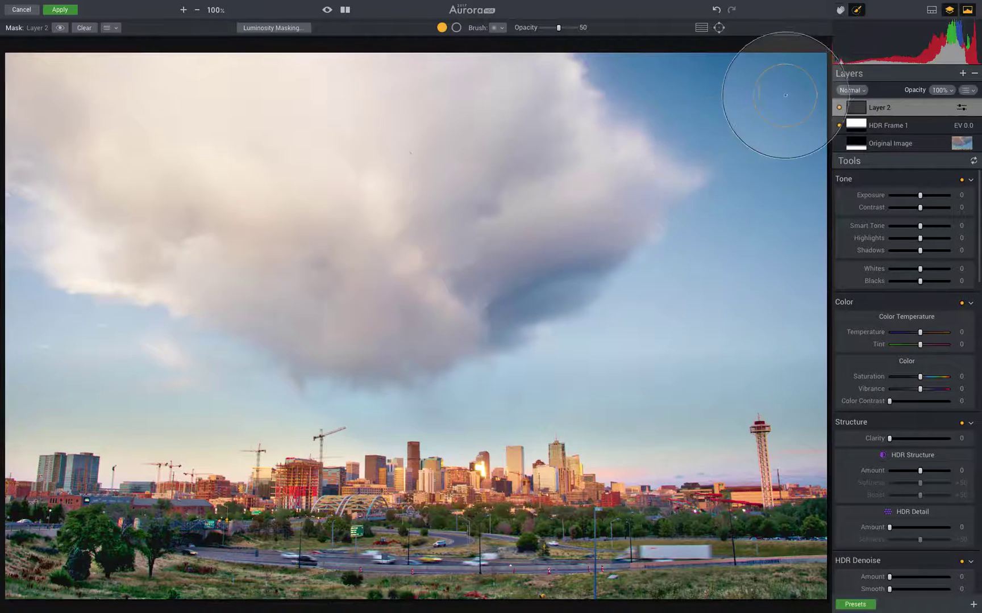
{"action": "mouse_move", "coordinate": [883, 45]}
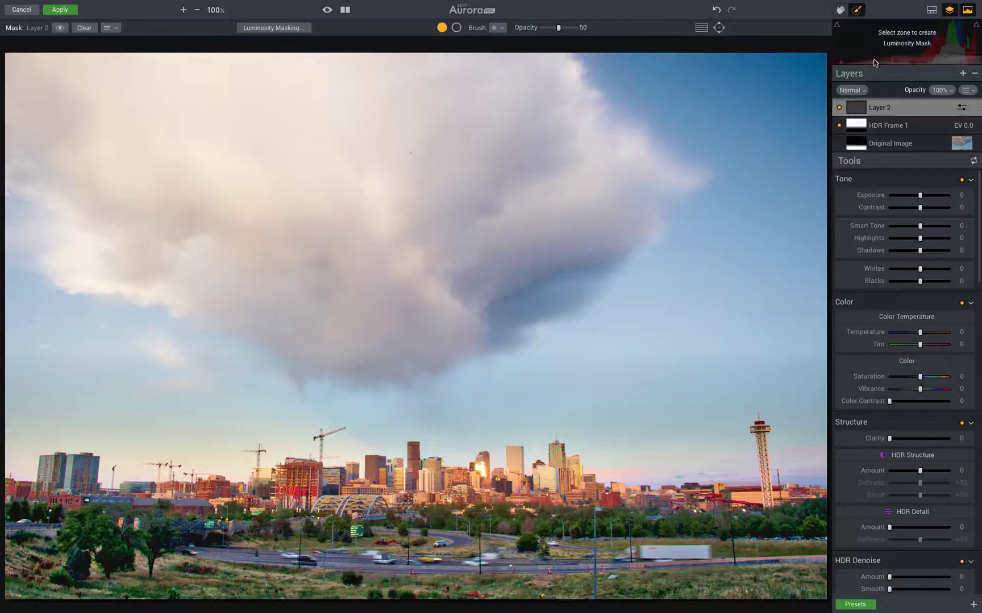
Step: Preview zones 1 and 4 in the histogram and create a luminosity mask on Layer 2 from zones 2 and 3
{"action": "left_click", "coordinate": [857, 62]}
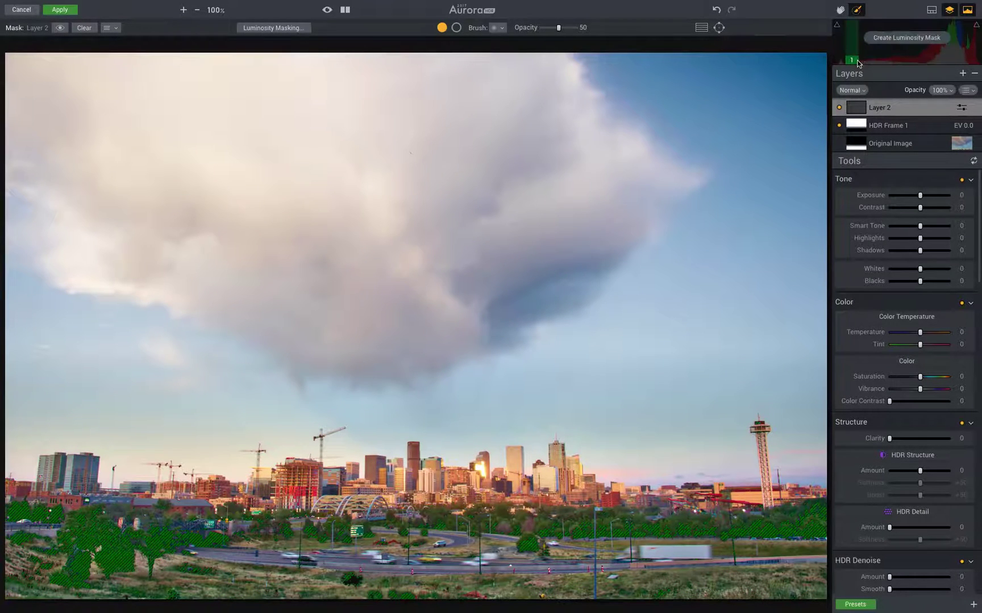
{"action": "left_click", "coordinate": [859, 62]}
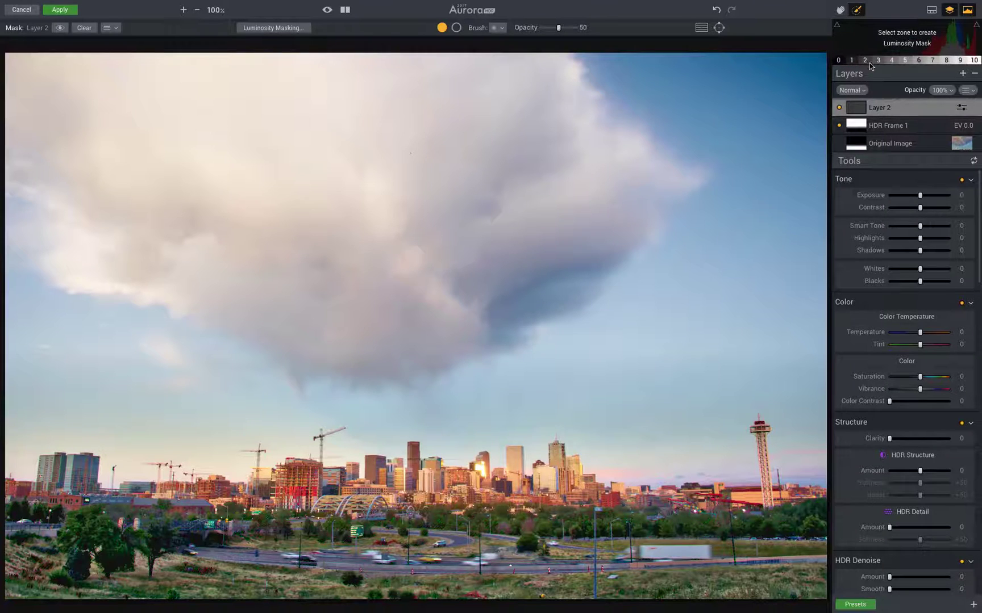
{"action": "left_click", "coordinate": [865, 62]}
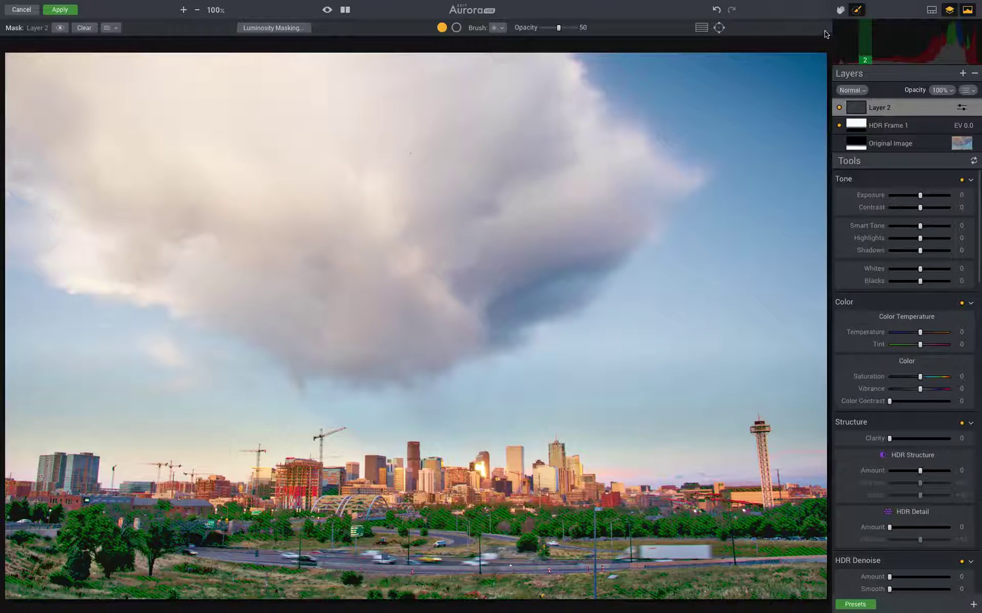
{"action": "left_click", "coordinate": [840, 10]}
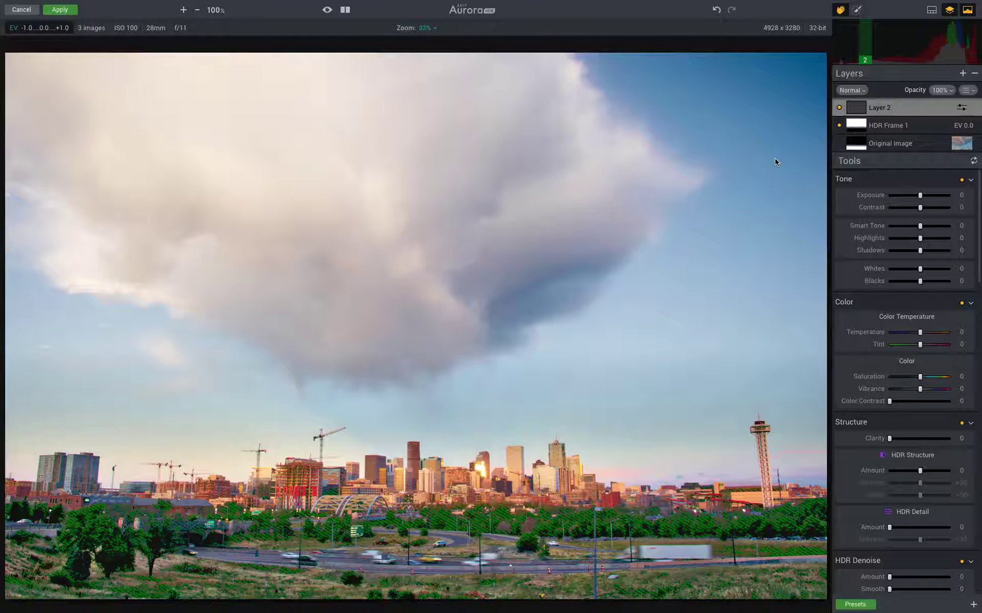
{"action": "mouse_move", "coordinate": [909, 57]}
{"action": "left_click", "coordinate": [877, 61]}
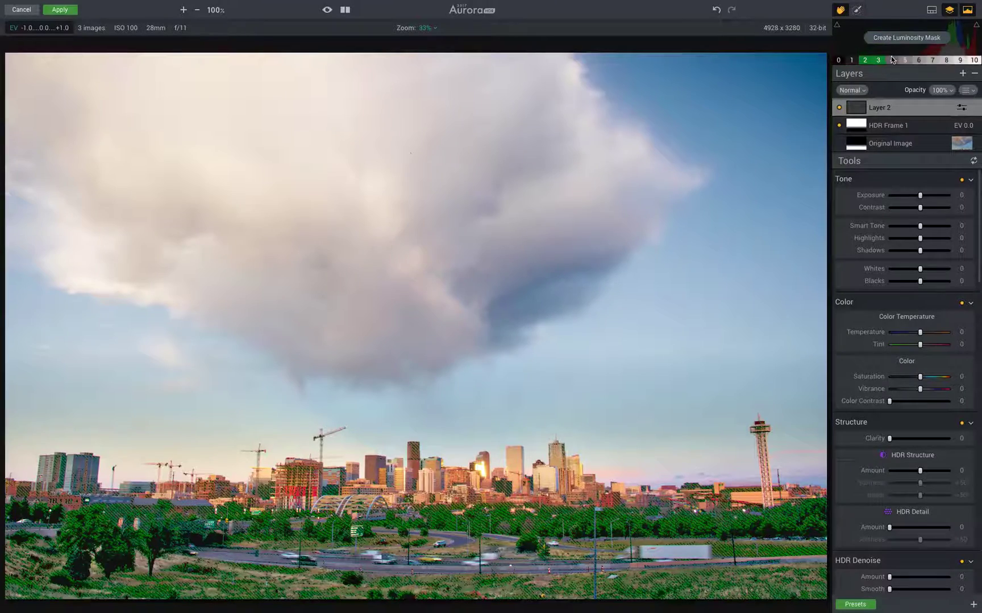
{"action": "left_click", "coordinate": [890, 60]}
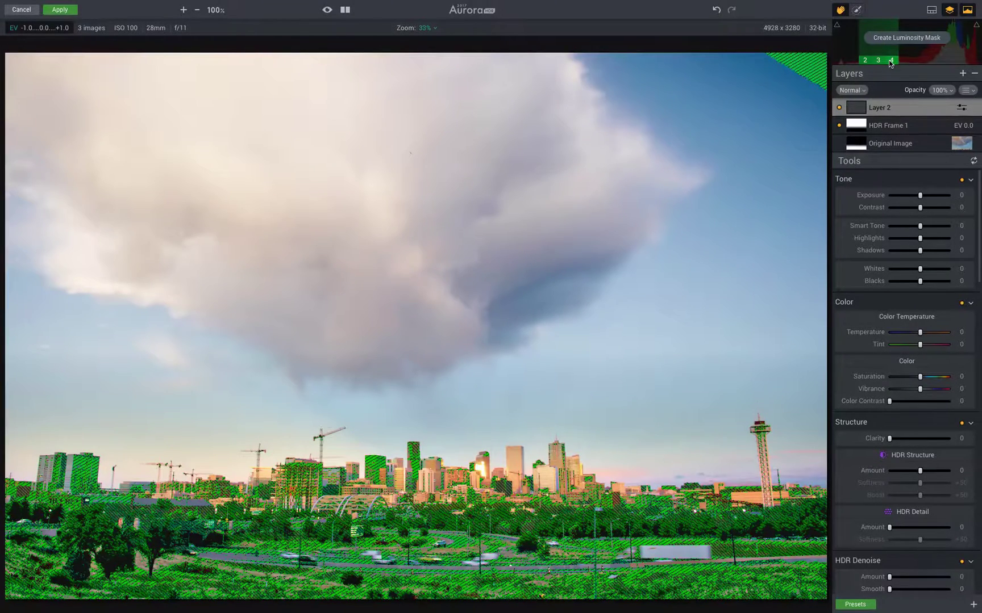
{"action": "left_click", "coordinate": [890, 60]}
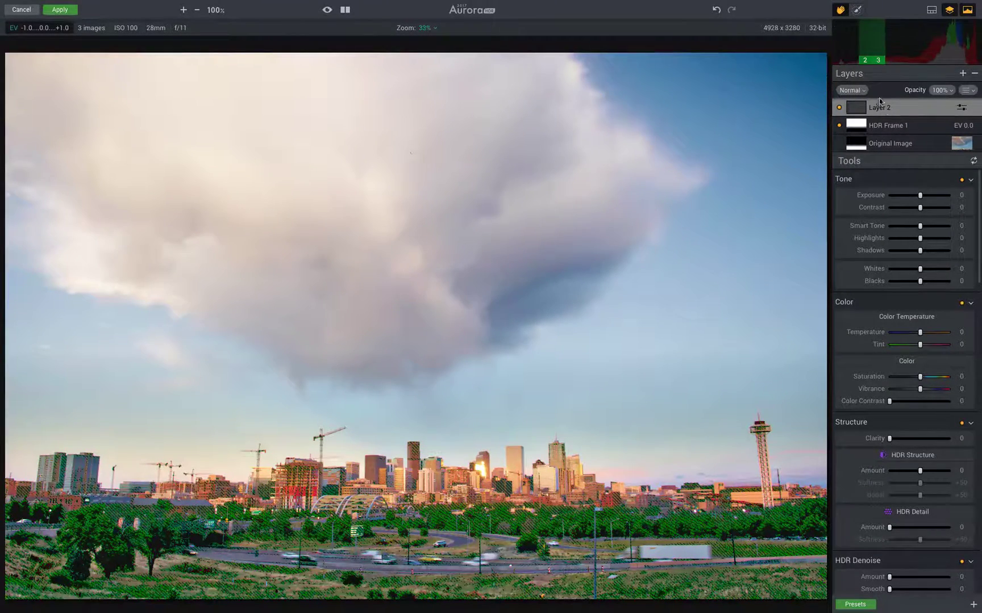
{"action": "left_click", "coordinate": [899, 38]}
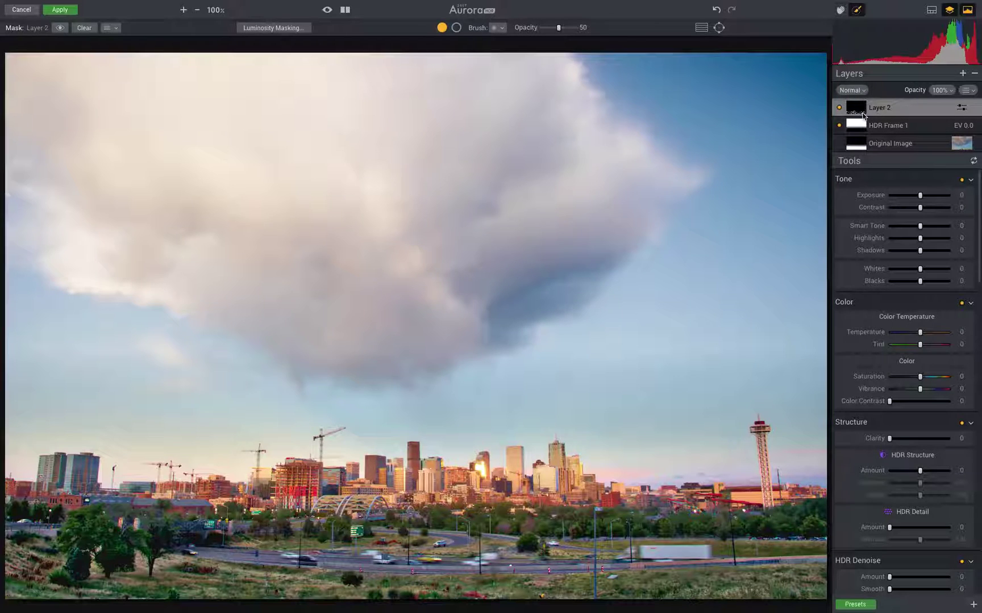
Step: Try exposure +19 on Layer 2 before returning it to 0, and set vibrance to +23 and shadows to +22
{"action": "left_click_drag", "start_coordinate": [921, 196], "coordinate": [926, 196]}
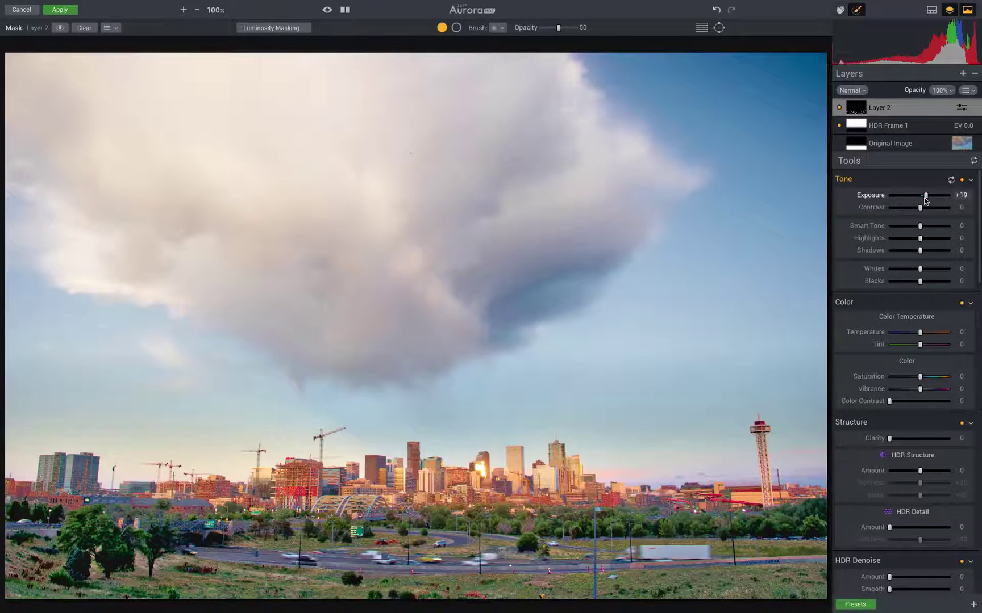
{"action": "scroll", "coordinate": [875, 300], "scroll_direction": "down", "scroll_amount": 3}
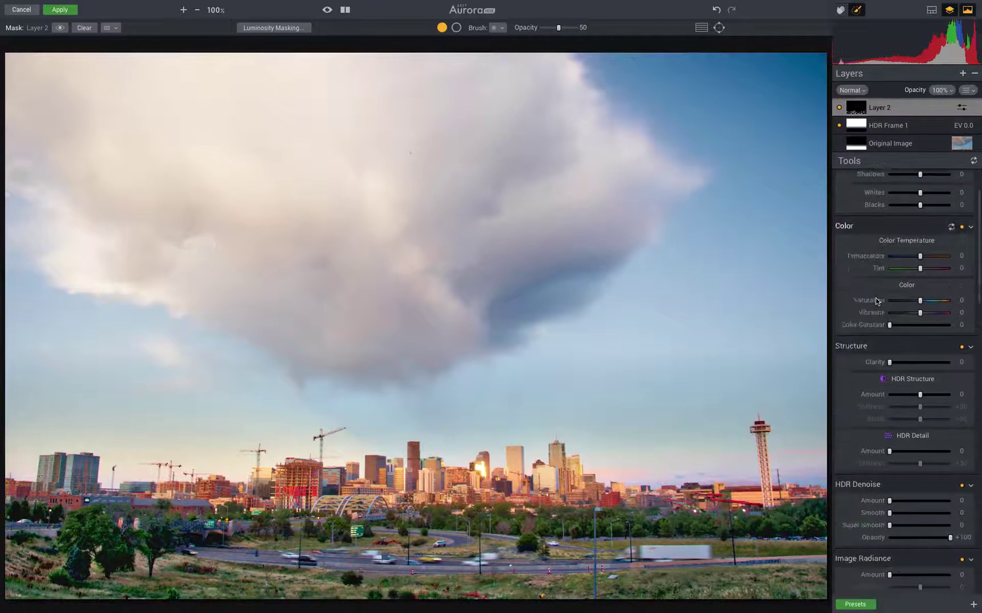
{"action": "scroll", "coordinate": [874, 298], "scroll_direction": "down", "scroll_amount": 2}
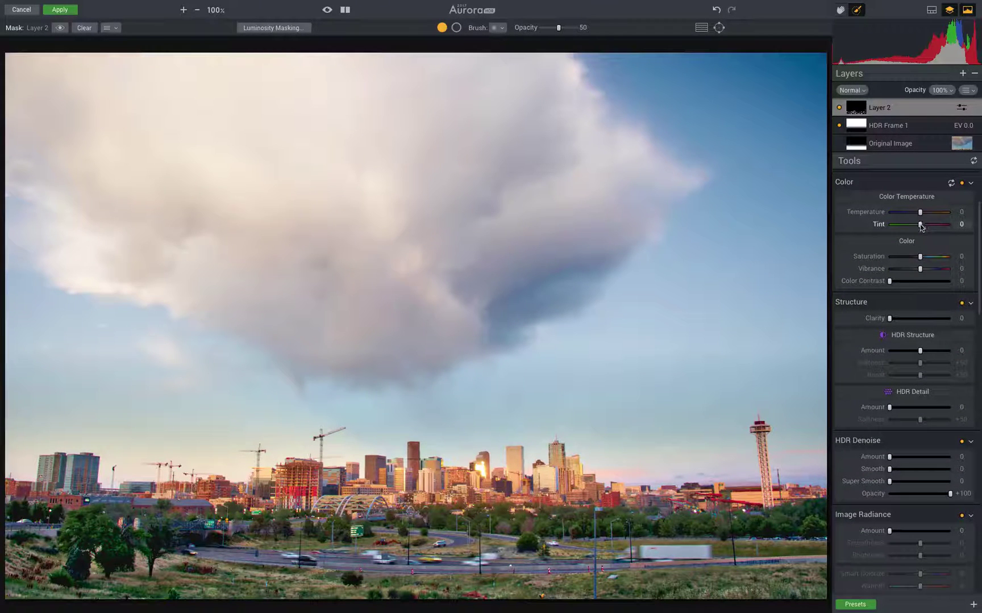
{"action": "left_click_drag", "start_coordinate": [920, 269], "coordinate": [930, 272]}
{"action": "scroll", "coordinate": [904, 252], "scroll_direction": "up", "scroll_amount": 4}
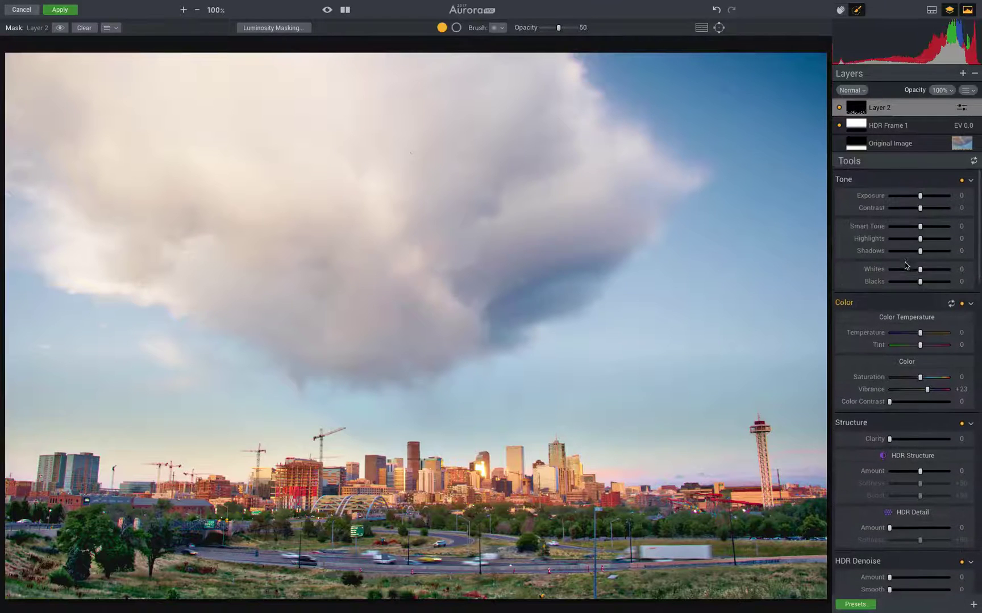
{"action": "left_click_drag", "start_coordinate": [920, 253], "coordinate": [927, 253]}
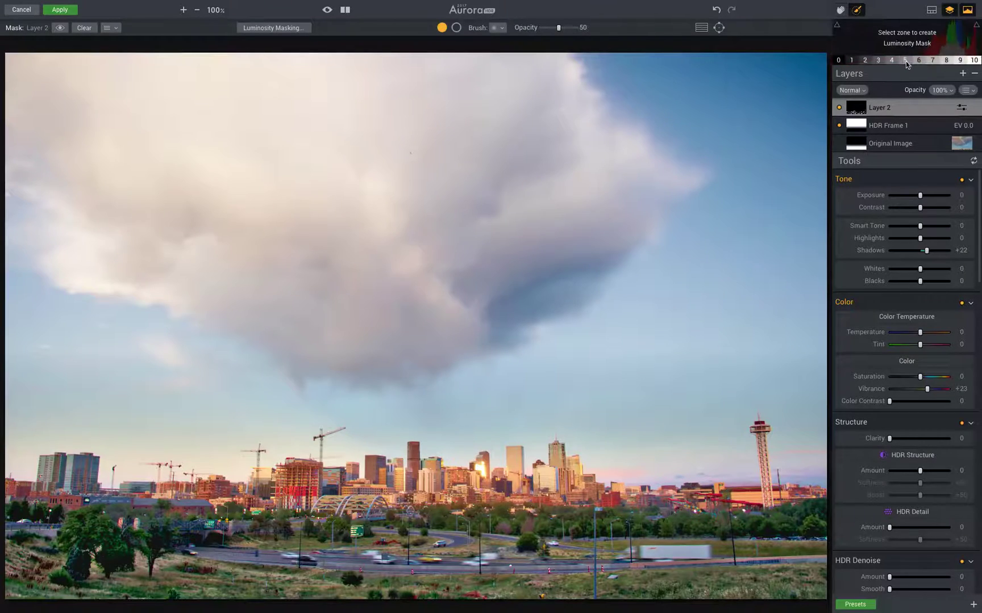
Step: Examine which areas of the photo luminosity zones 7, 8, 0, 1, 4 and 5 cover, leaving no zone selected
{"action": "mouse_move", "coordinate": [905, 64]}
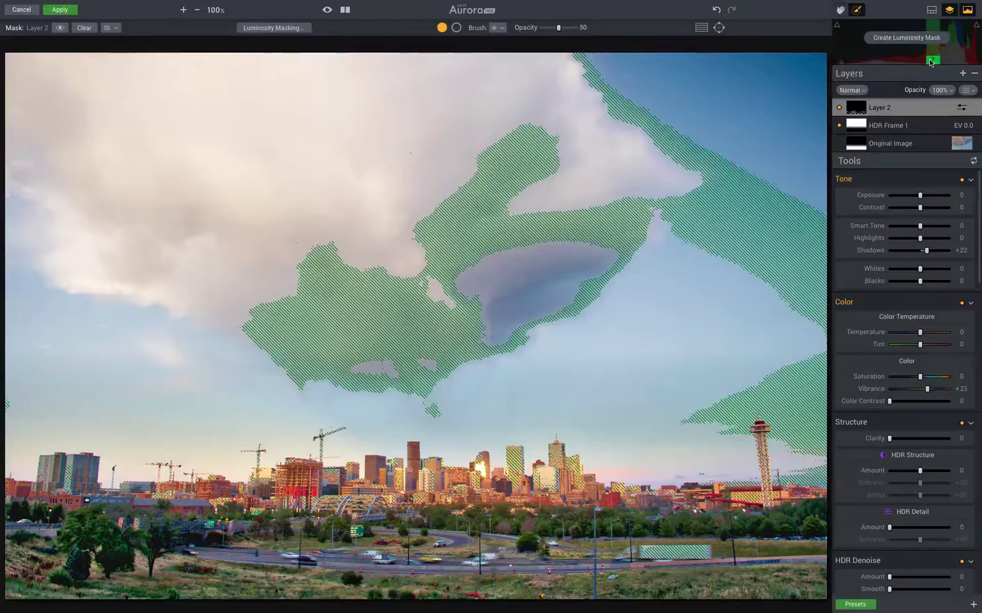
{"action": "left_click", "coordinate": [946, 60]}
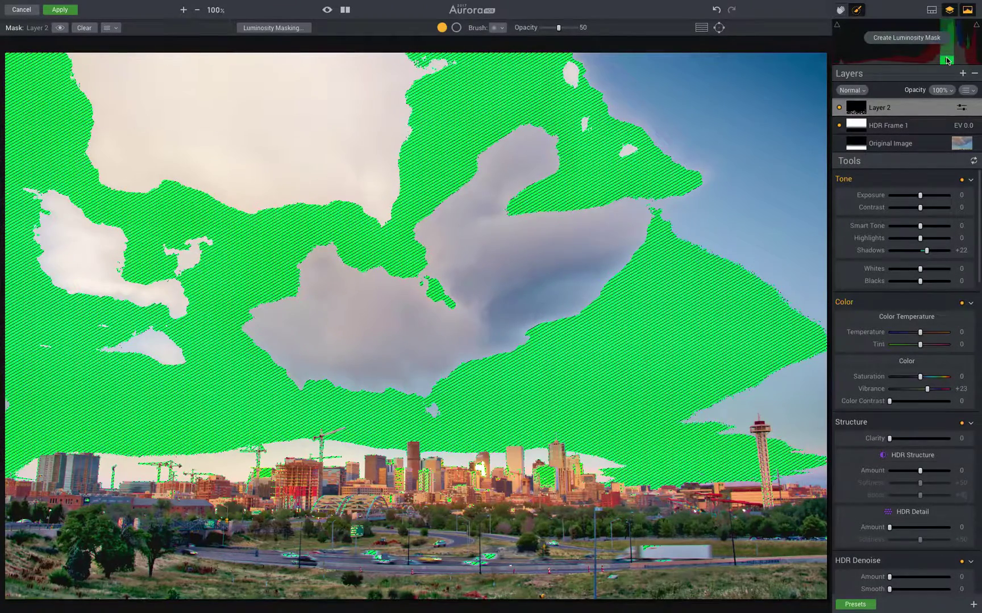
{"action": "left_click", "coordinate": [945, 60]}
{"action": "left_click", "coordinate": [839, 62]}
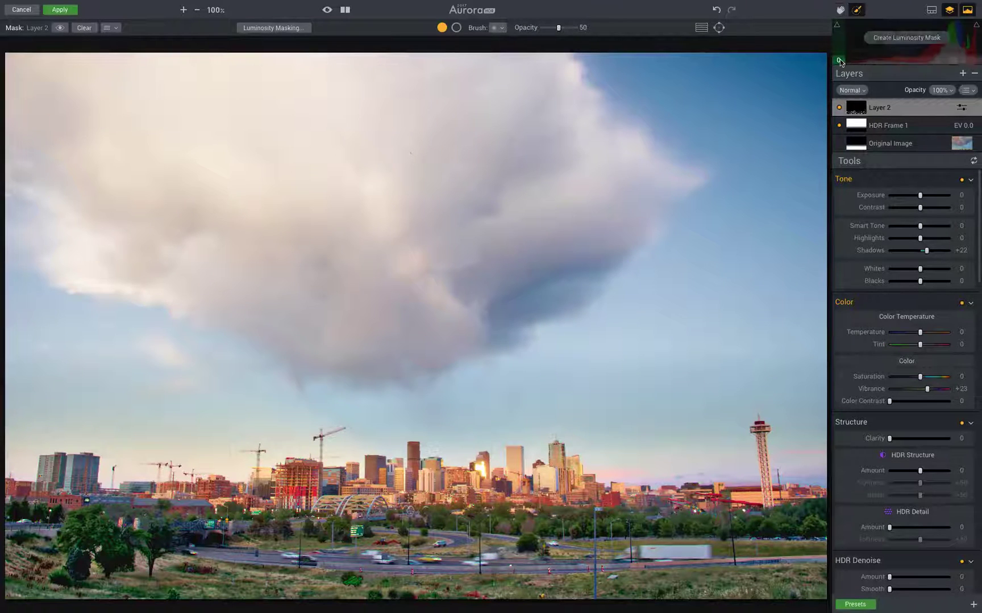
{"action": "left_click", "coordinate": [848, 61]}
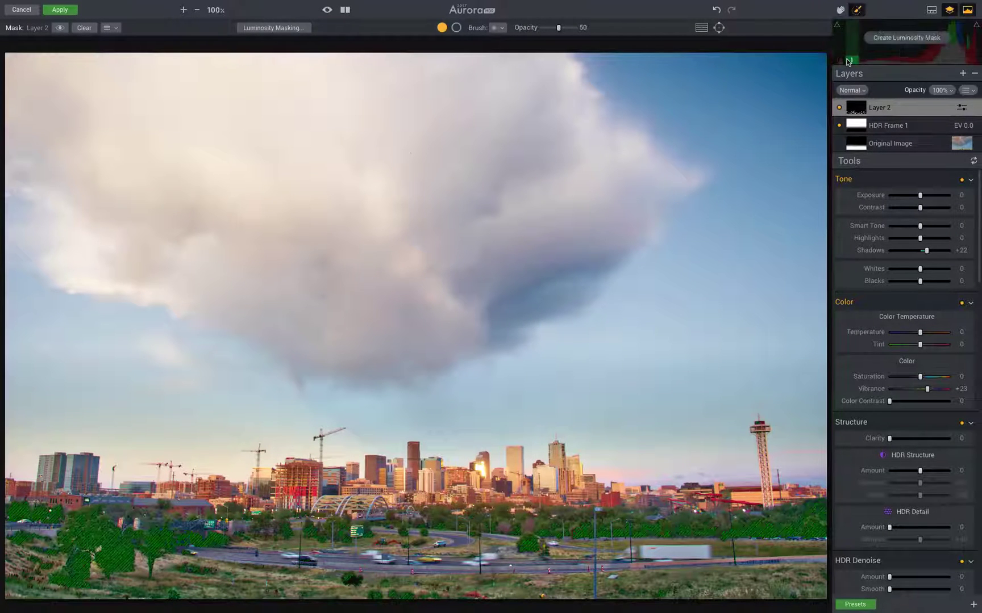
{"action": "left_click", "coordinate": [847, 61]}
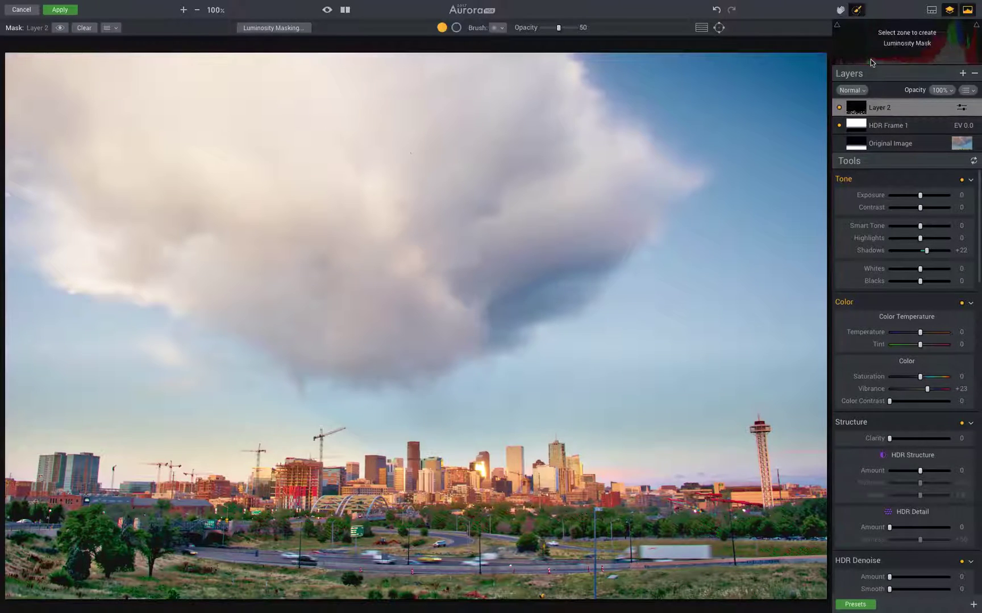
{"action": "left_click", "coordinate": [891, 60]}
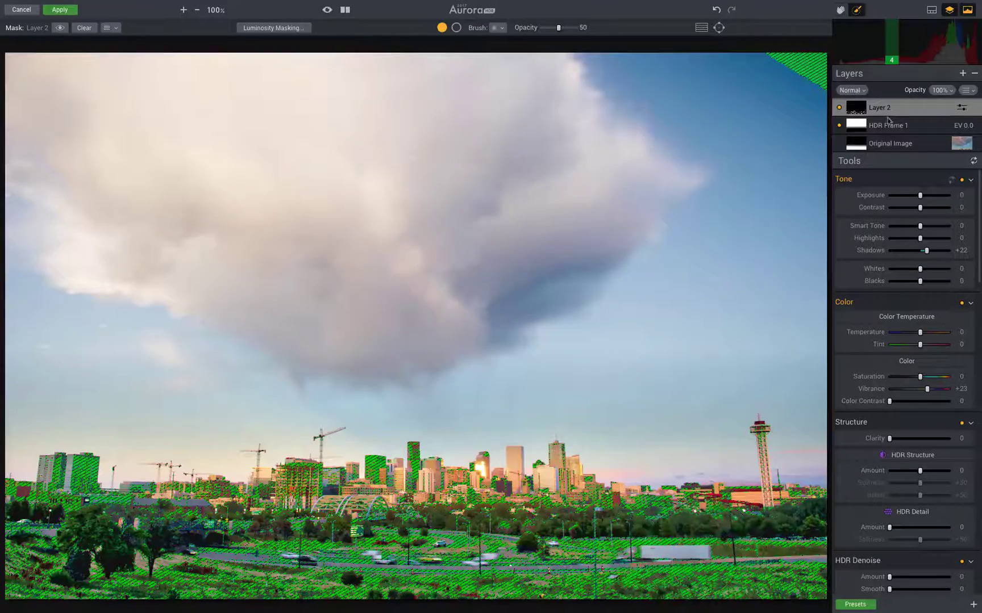
{"action": "left_click", "coordinate": [904, 62]}
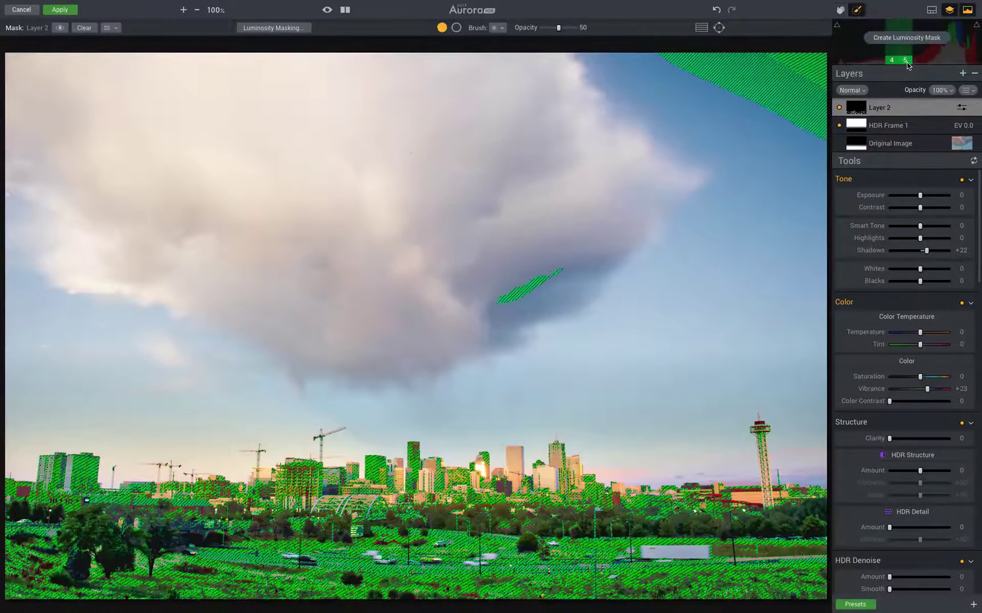
{"action": "left_click", "coordinate": [903, 61]}
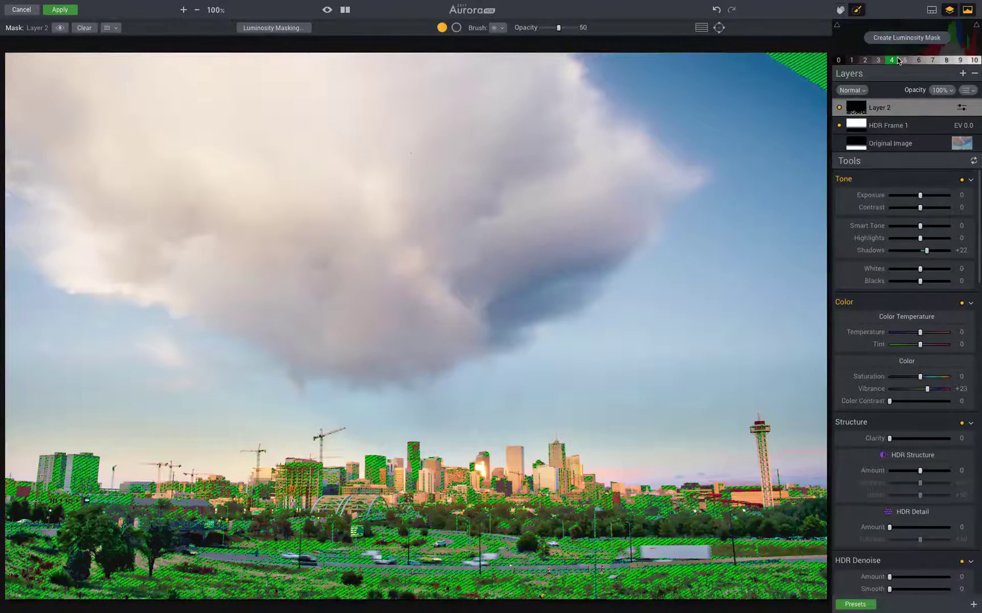
{"action": "left_click", "coordinate": [890, 57]}
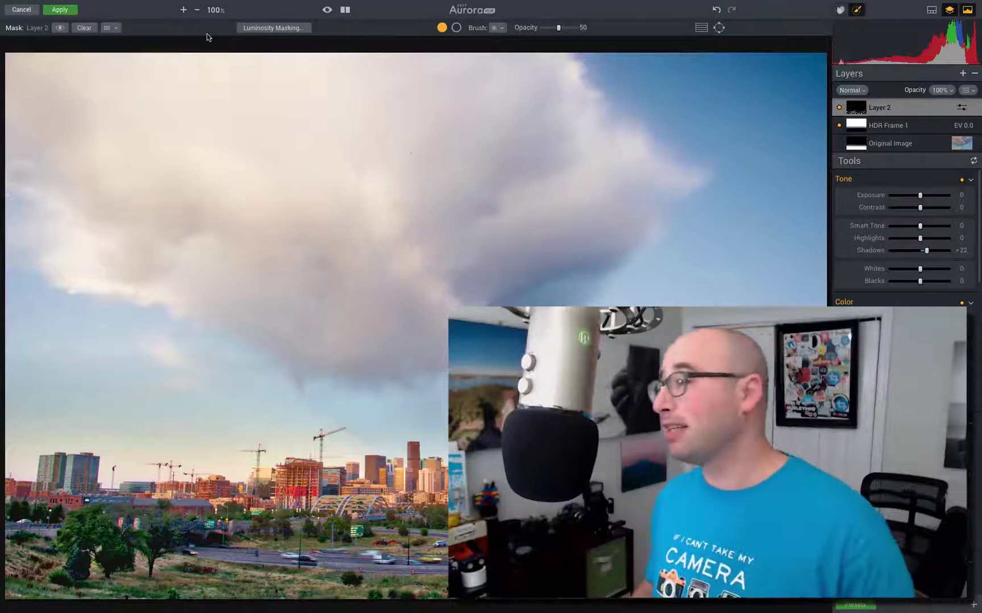
Step: Apply all layer edits to the HDR photo and close the editor
{"action": "left_click", "coordinate": [69, 10]}
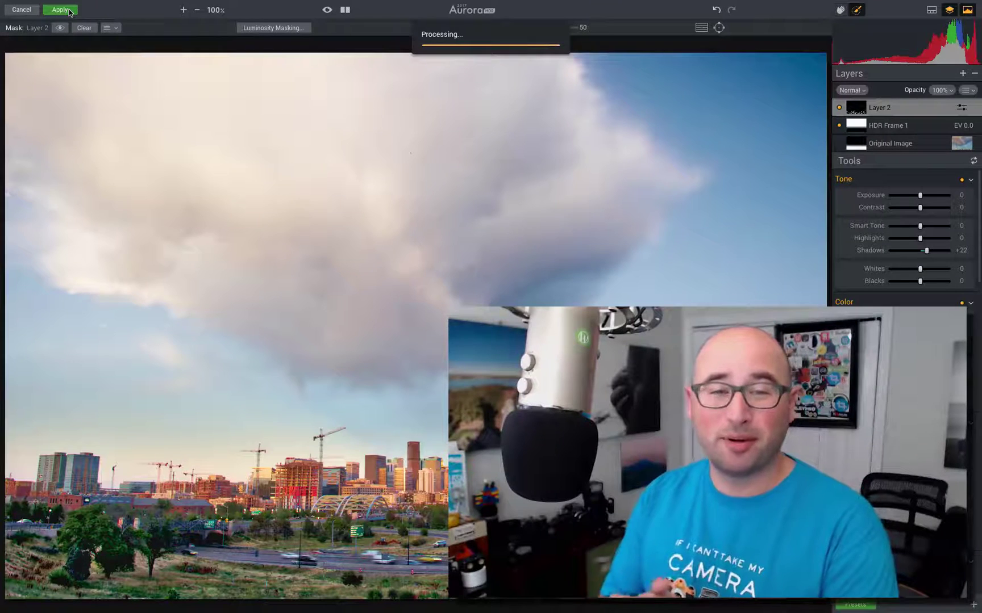
{"action": "key", "text": "super+q"}
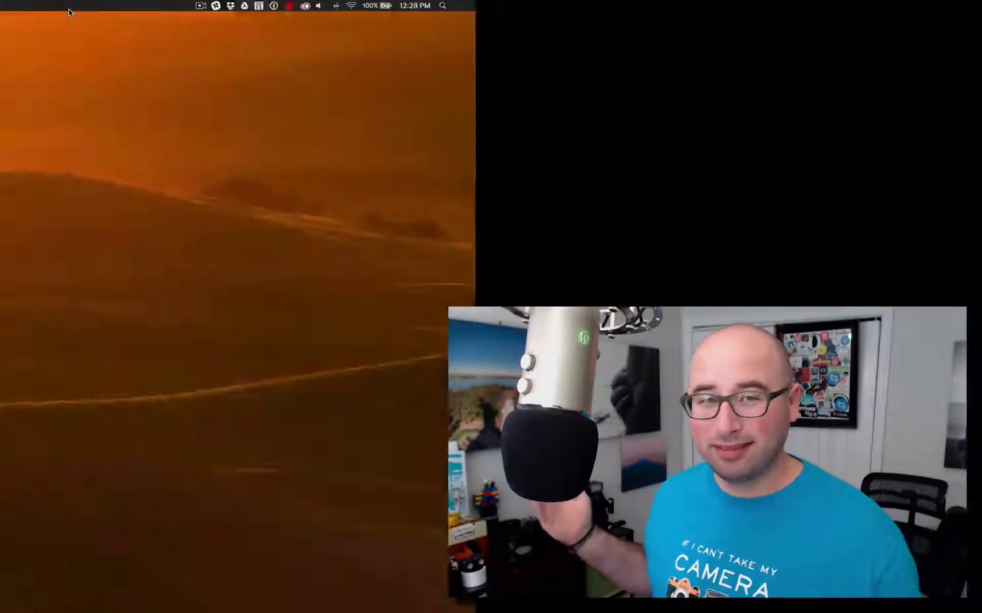